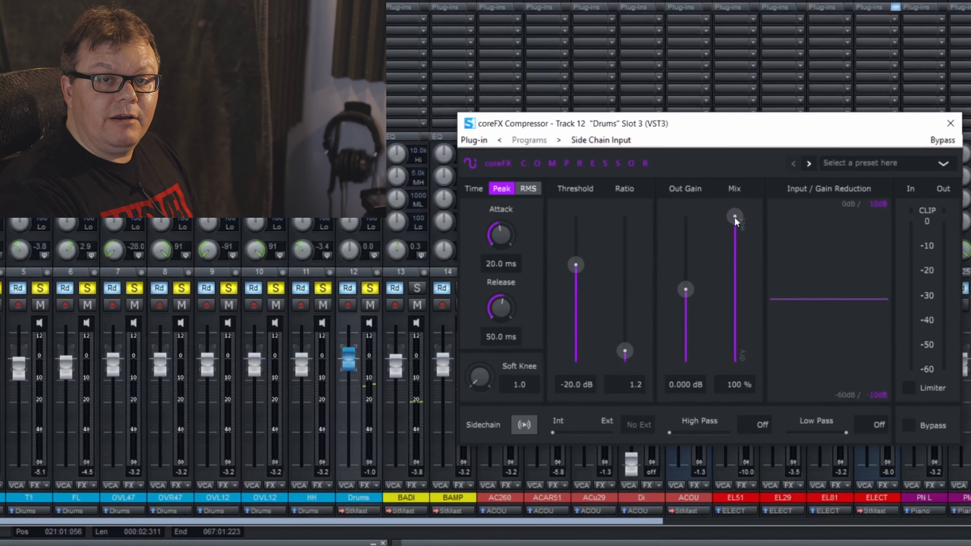
- Lower the Drums compressor's Mix to 72%, and return it to 100%
{"action": "left_click_drag", "start_coordinate": [735, 218], "coordinate": [734, 254]}
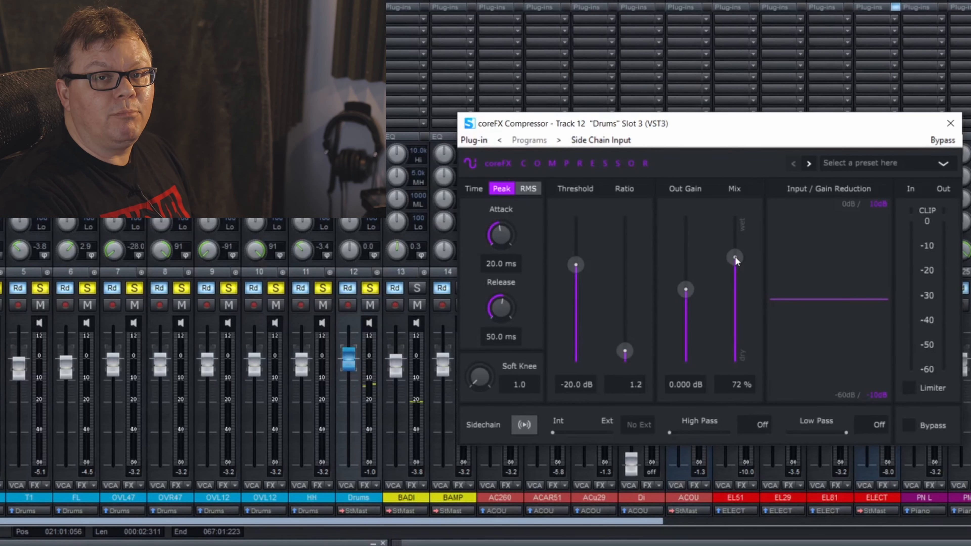
{"action": "left_click_drag", "start_coordinate": [734, 257], "coordinate": [739, 216]}
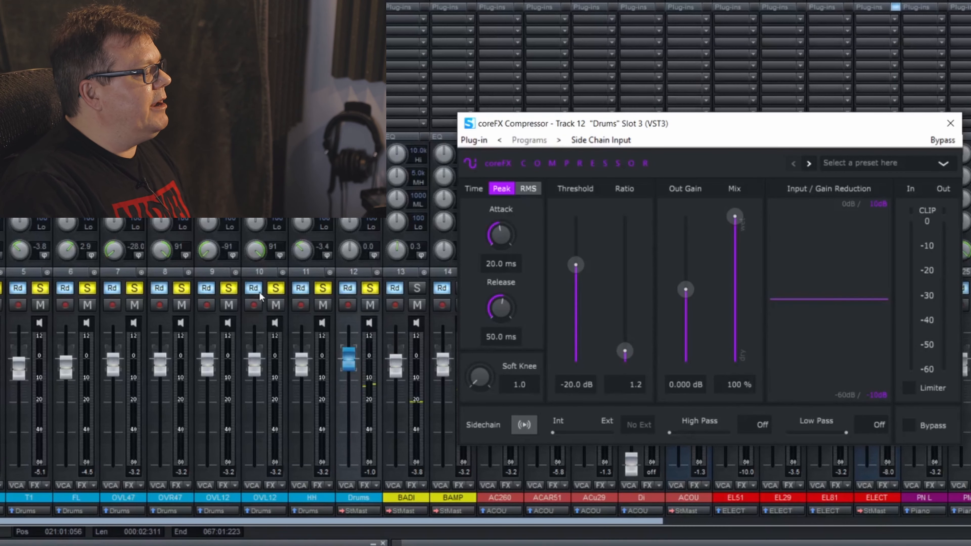
- Play the drums and set the compressor's Mix to 83%, Threshold to -39.7 dB and Out Gain to 2.160 dB
{"action": "key", "text": "space"}
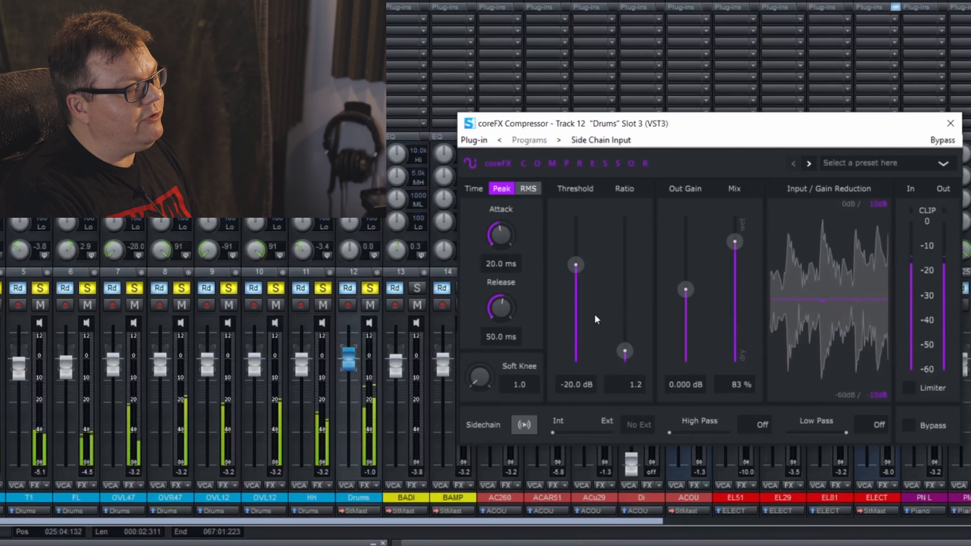
{"action": "left_click_drag", "start_coordinate": [575, 263], "coordinate": [581, 312]}
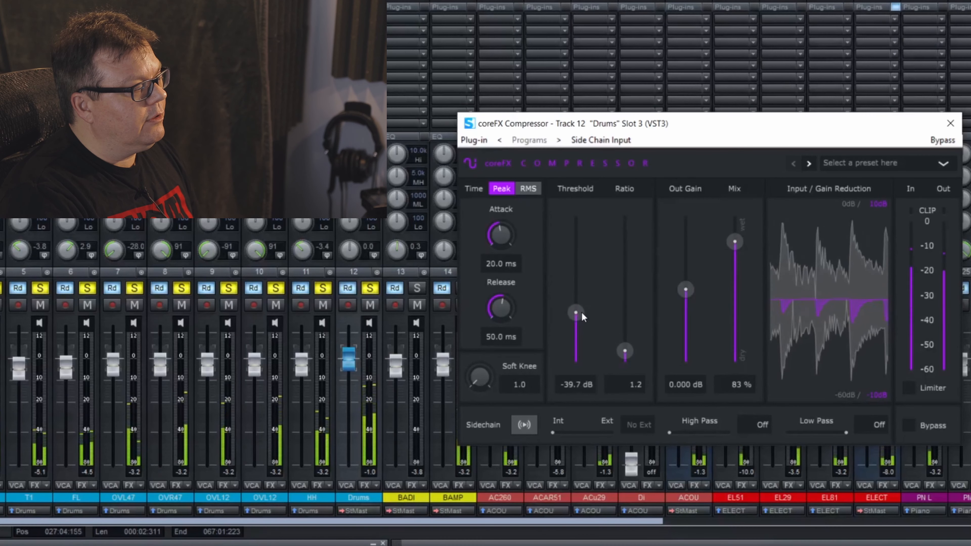
{"action": "left_click", "coordinate": [687, 289]}
{"action": "left_click_drag", "start_coordinate": [686, 290], "coordinate": [687, 281]}
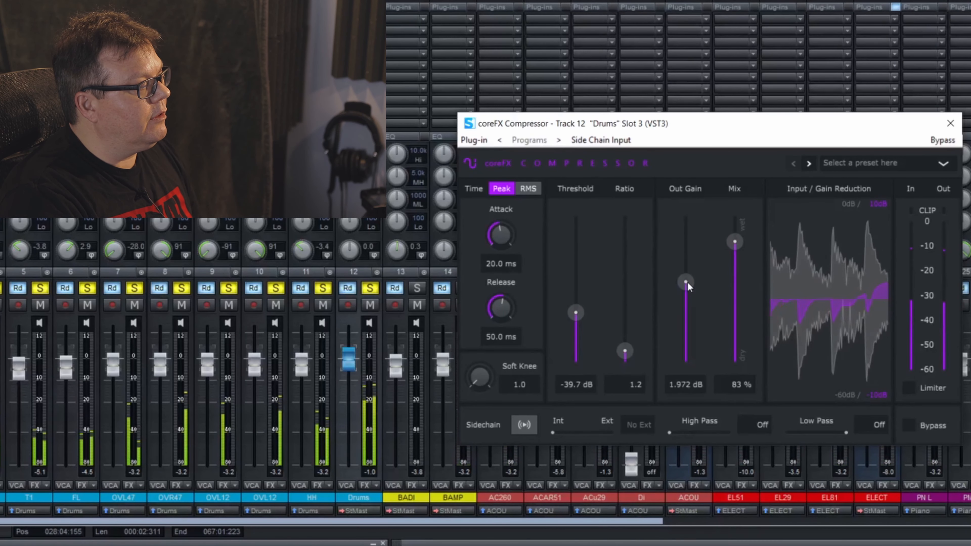
- Set the Drums compressor's Ratio to 1.8, Out Gain to 3.474 dB and Threshold to about -52 dB during playback
{"action": "left_click_drag", "start_coordinate": [624, 350], "coordinate": [626, 325]}
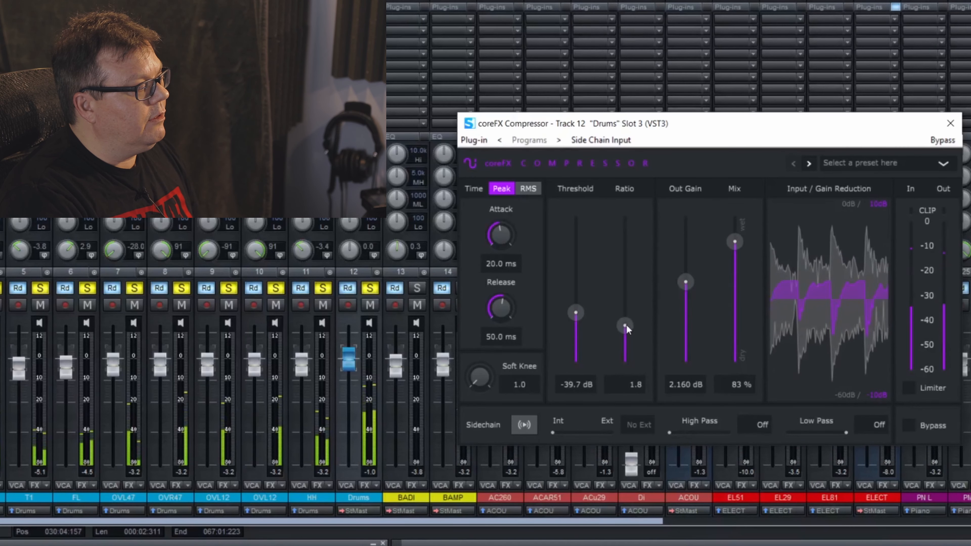
{"action": "mouse_move", "coordinate": [685, 283]}
{"action": "left_mouse_down"}
{"action": "mouse_move", "coordinate": [687, 268]}
{"action": "mouse_move", "coordinate": [686, 276]}
{"action": "left_mouse_up"}
{"action": "left_click_drag", "start_coordinate": [575, 313], "coordinate": [577, 308]}
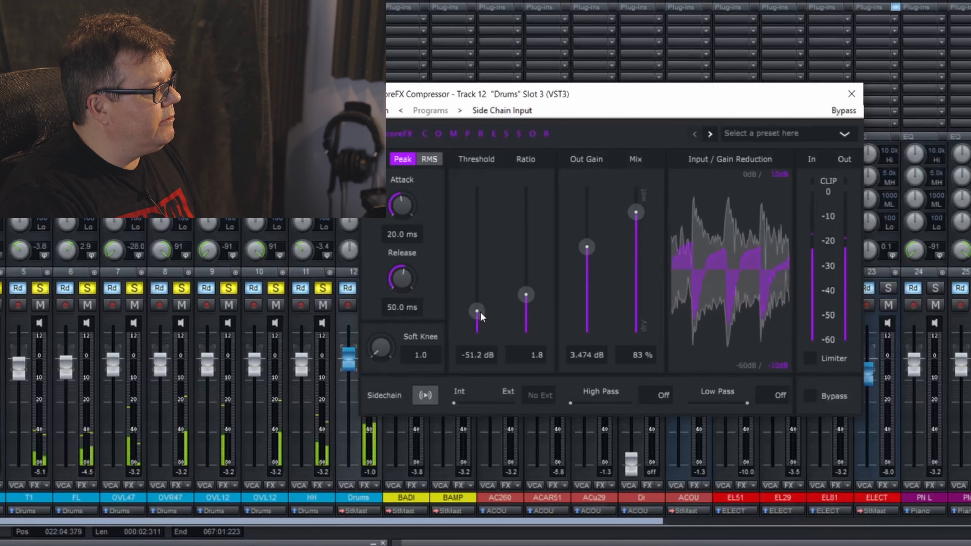
- Push the Drums compression harder with Threshold at -54.9 dB, Ratio at 2.2 and Out Gain at 11.17 dB
{"action": "left_click_drag", "start_coordinate": [587, 246], "coordinate": [594, 212]}
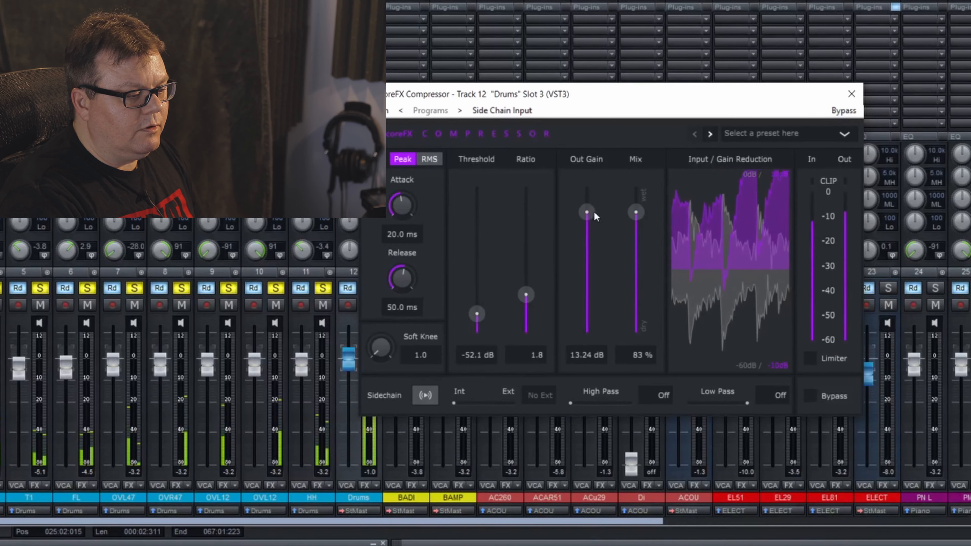
{"action": "left_click_drag", "start_coordinate": [481, 317], "coordinate": [481, 319]}
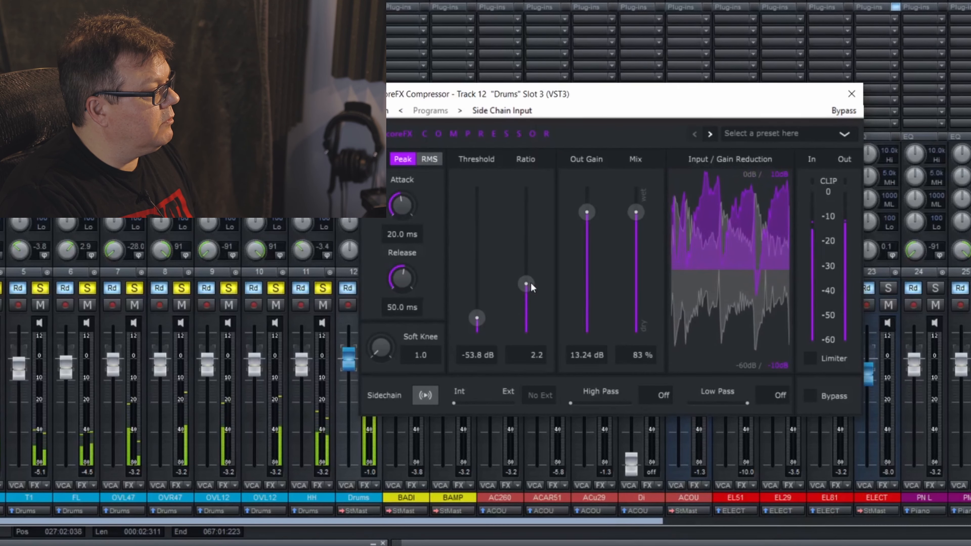
{"action": "left_click_drag", "start_coordinate": [478, 318], "coordinate": [477, 320]}
{"action": "mouse_move", "coordinate": [594, 207]}
{"action": "left_mouse_down"}
{"action": "mouse_move", "coordinate": [591, 231]}
{"action": "mouse_move", "coordinate": [587, 220]}
{"action": "left_mouse_up"}
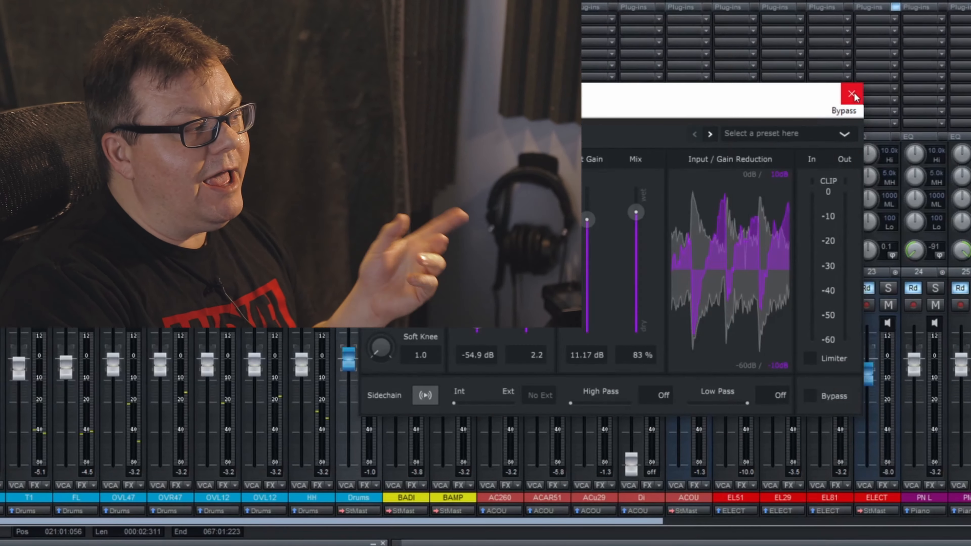
- Close the compressor's window and remove the effect from the Drums track's plug-in slot
{"action": "left_click", "coordinate": [851, 94]}
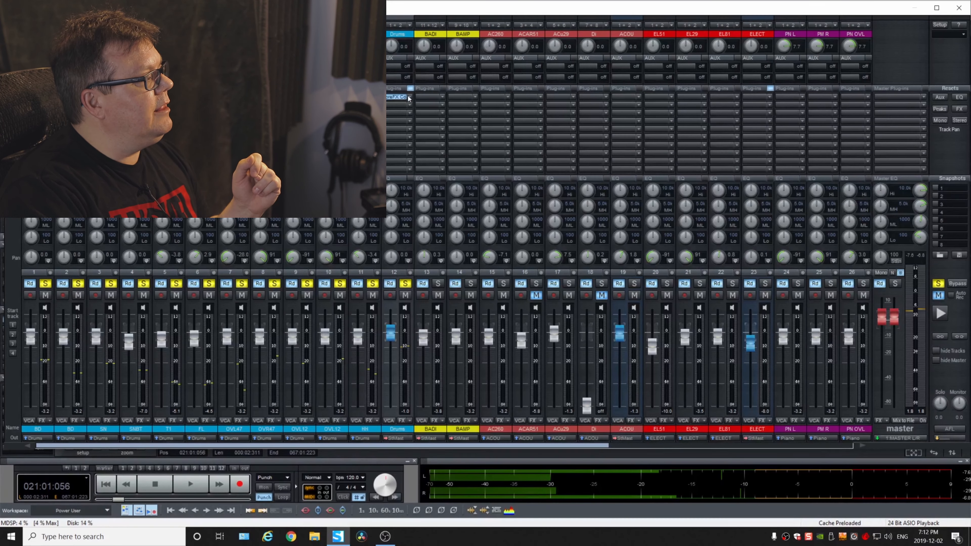
{"action": "right_click", "coordinate": [408, 98]}
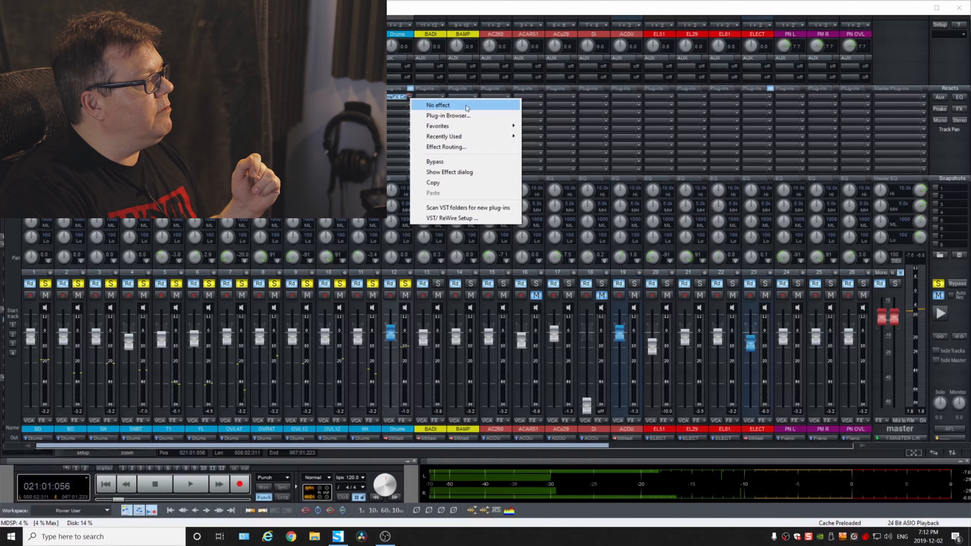
{"action": "left_click", "coordinate": [414, 101]}
- Insert the favorite plug-in coreFX TwoPointCompressor on the Drums track and move its window clear of the drum channels
{"action": "left_click", "coordinate": [410, 98]}
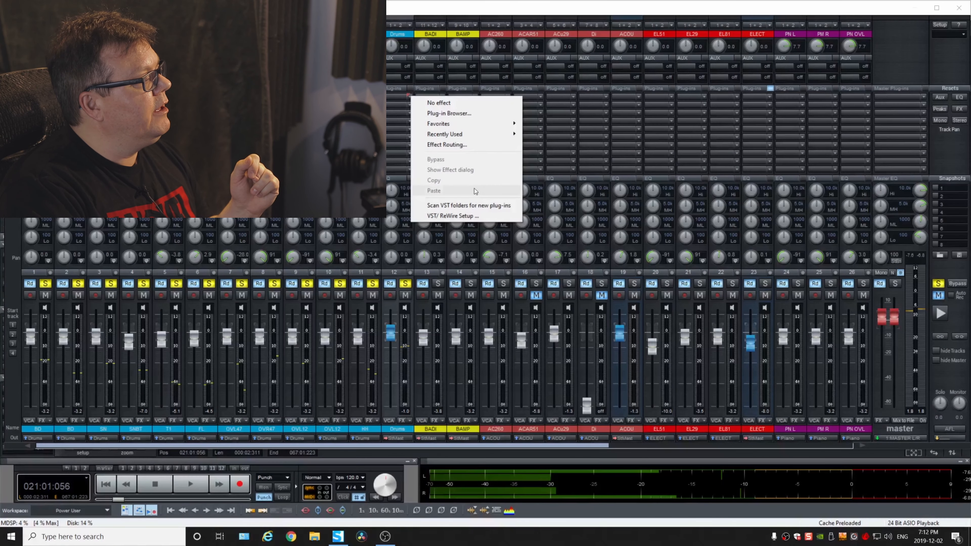
{"action": "mouse_move", "coordinate": [476, 126]}
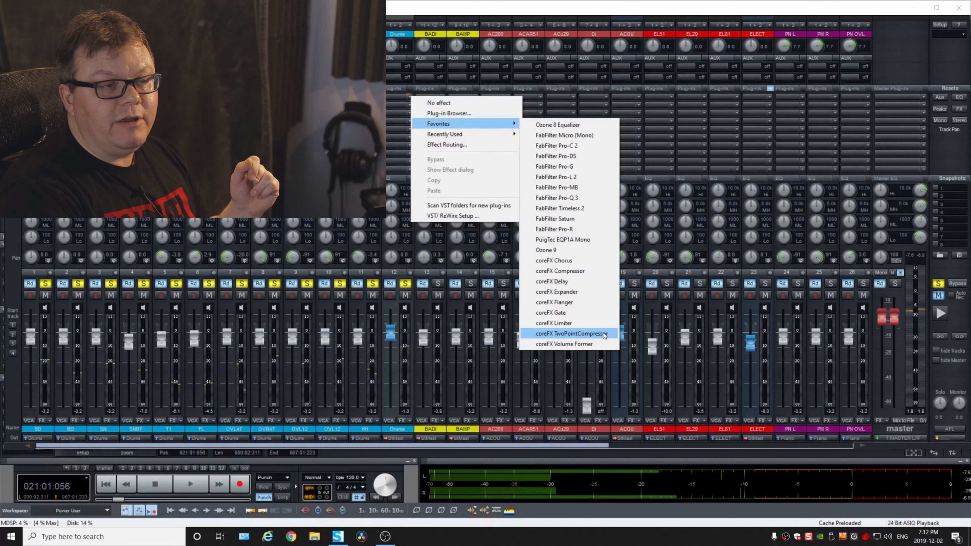
{"action": "left_click", "coordinate": [603, 335]}
{"action": "left_click_drag", "start_coordinate": [805, 300], "coordinate": [649, 147]}
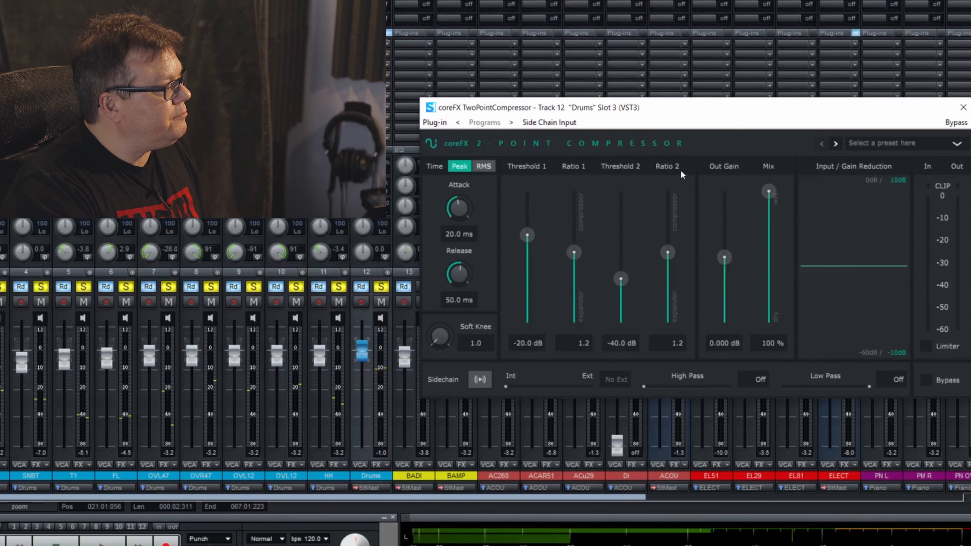
- Play the drums and set the two-point compressor's Threshold 2 to 0 dB, Threshold 1 to -28.4 dB and Ratio 1 to 3.0
{"action": "key", "text": "space"}
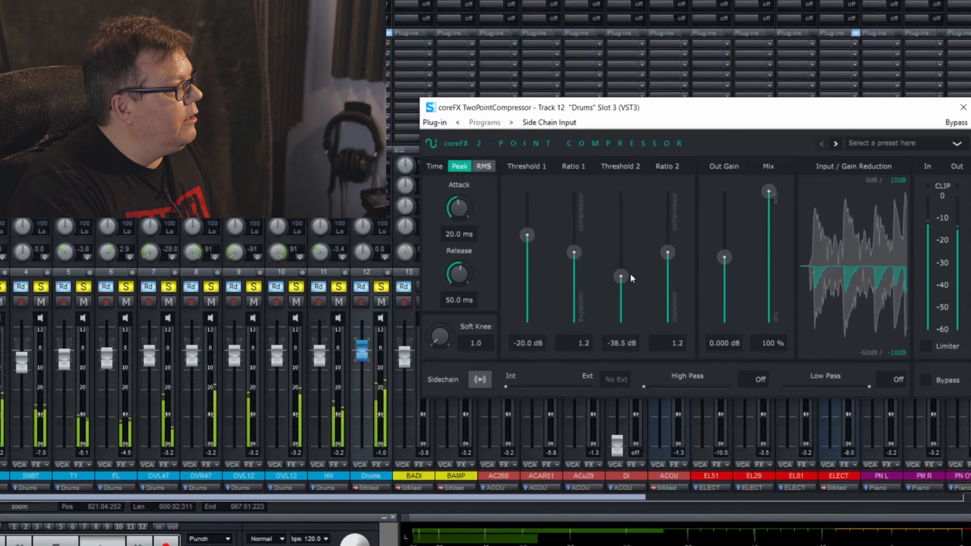
{"action": "left_click_drag", "start_coordinate": [621, 278], "coordinate": [628, 160]}
{"action": "left_click_drag", "start_coordinate": [527, 237], "coordinate": [535, 255]}
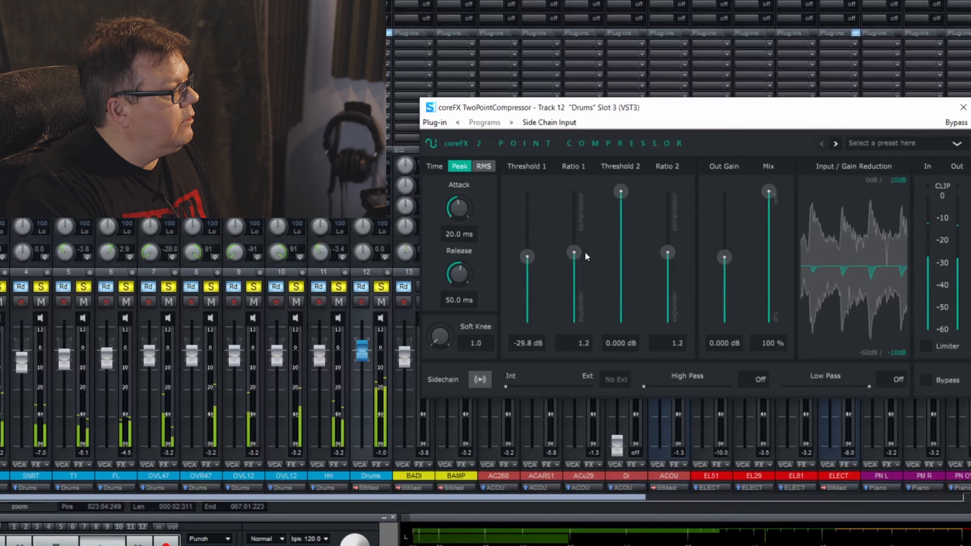
{"action": "left_click_drag", "start_coordinate": [575, 255], "coordinate": [581, 225]}
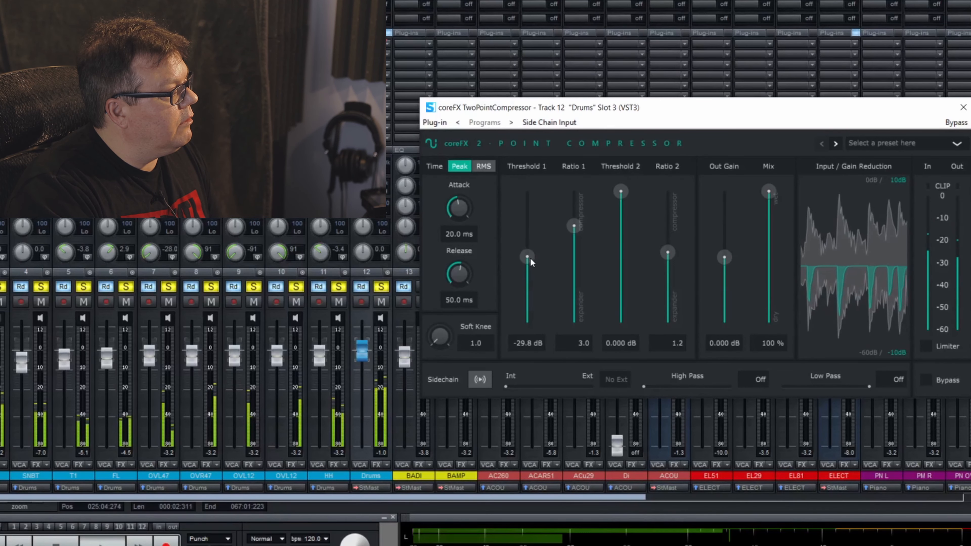
{"action": "left_click_drag", "start_coordinate": [529, 257], "coordinate": [528, 254]}
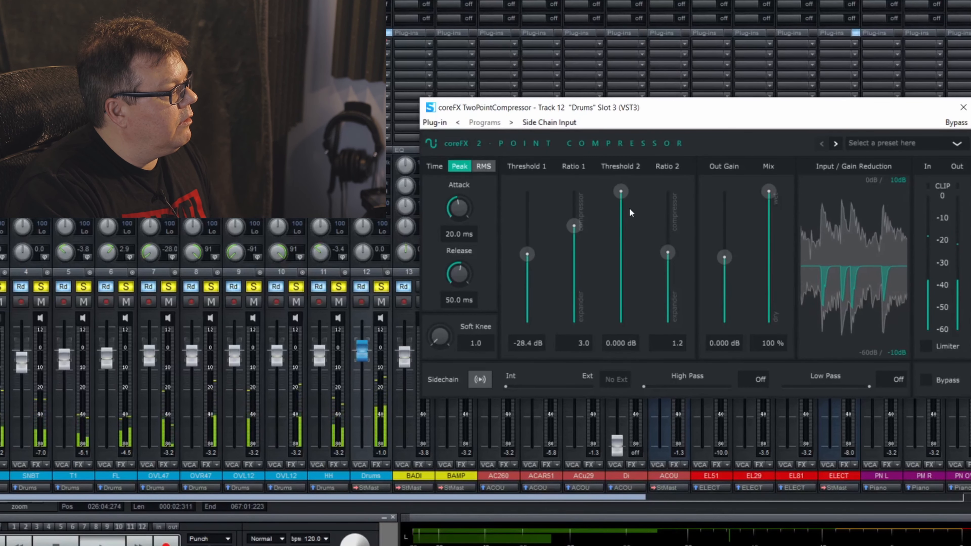
- Raise the two-point compressor's Out Gain to 3.099 dB and lower Threshold 2 to -41.6 dB
{"action": "left_click_drag", "start_coordinate": [725, 266], "coordinate": [724, 247]}
{"action": "left_click_drag", "start_coordinate": [621, 191], "coordinate": [618, 203]}
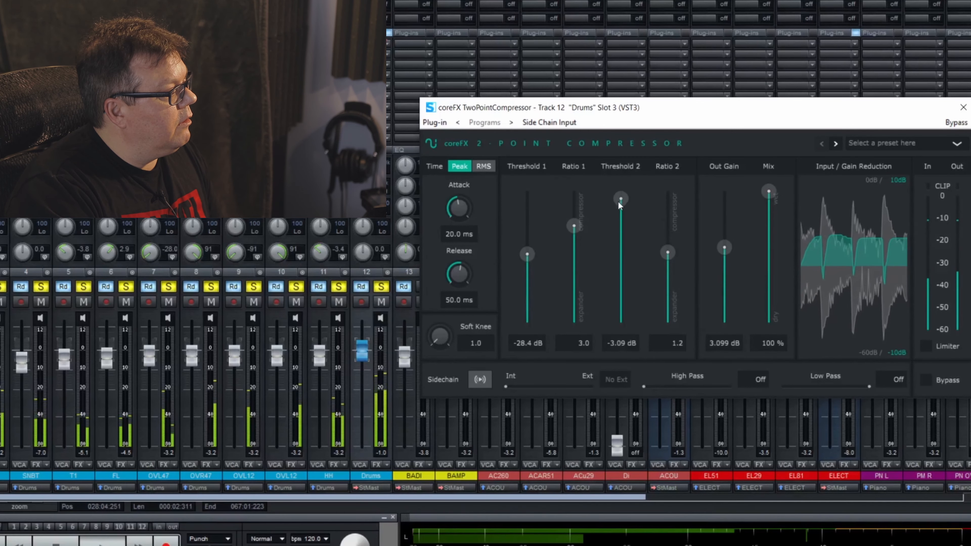
{"action": "left_click_drag", "start_coordinate": [624, 241], "coordinate": [625, 282]}
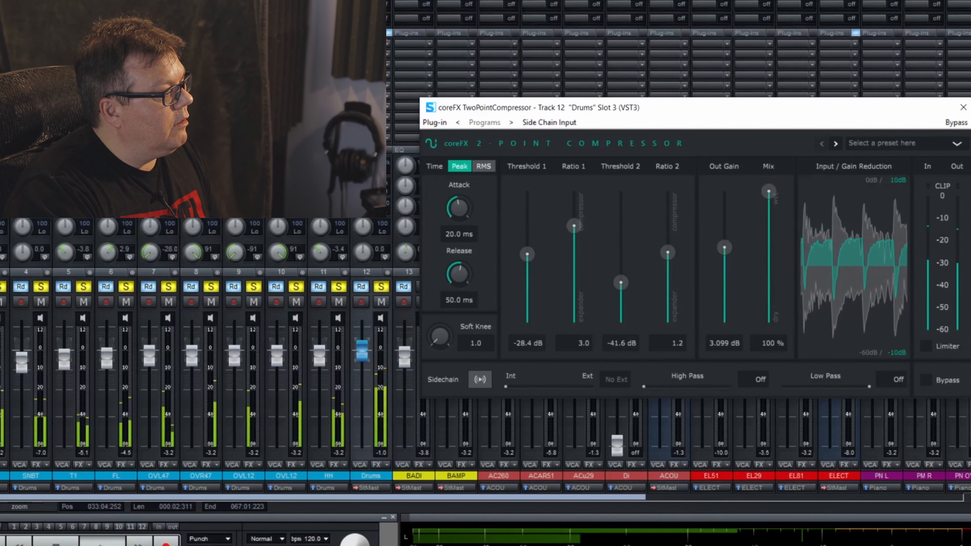
- Compare the drums with the two-point compressor bypassed and active, and close the plug-in window
{"action": "left_click", "coordinate": [957, 123]}
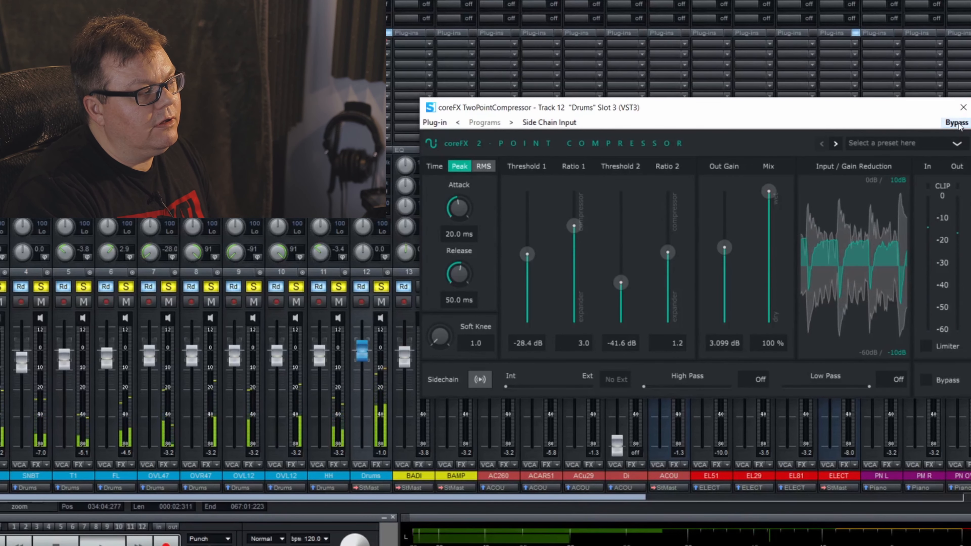
{"action": "left_click", "coordinate": [957, 123]}
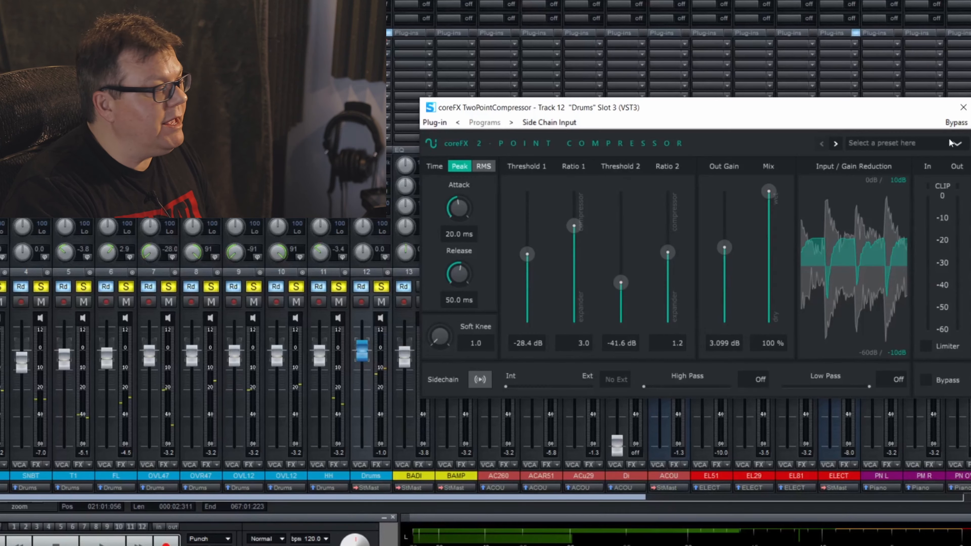
{"action": "left_click", "coordinate": [962, 108]}
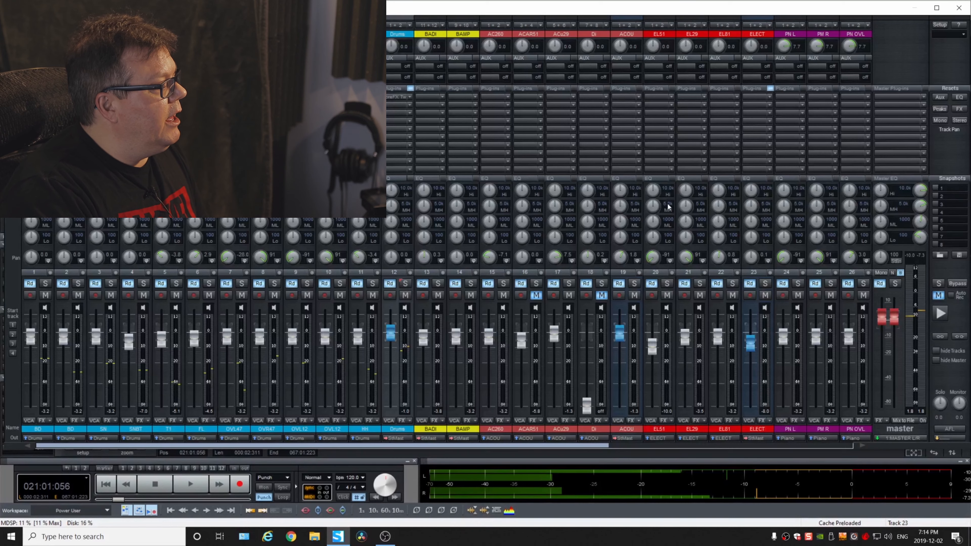
- Solo the LD251 vocal track and insert the favorite plug-in coreFX Chorus on it
{"action": "left_click_drag", "start_coordinate": [595, 446], "coordinate": [822, 450]}
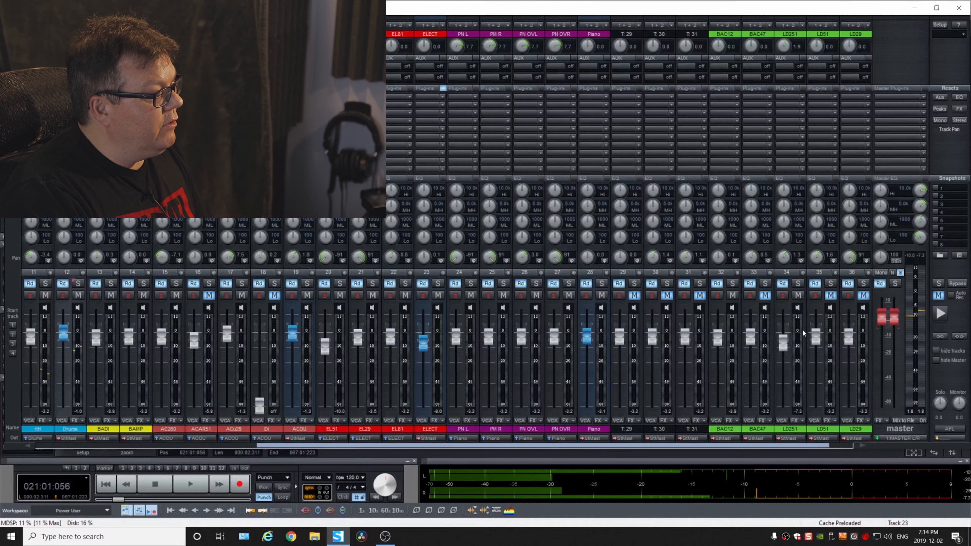
{"action": "left_click", "coordinate": [797, 284]}
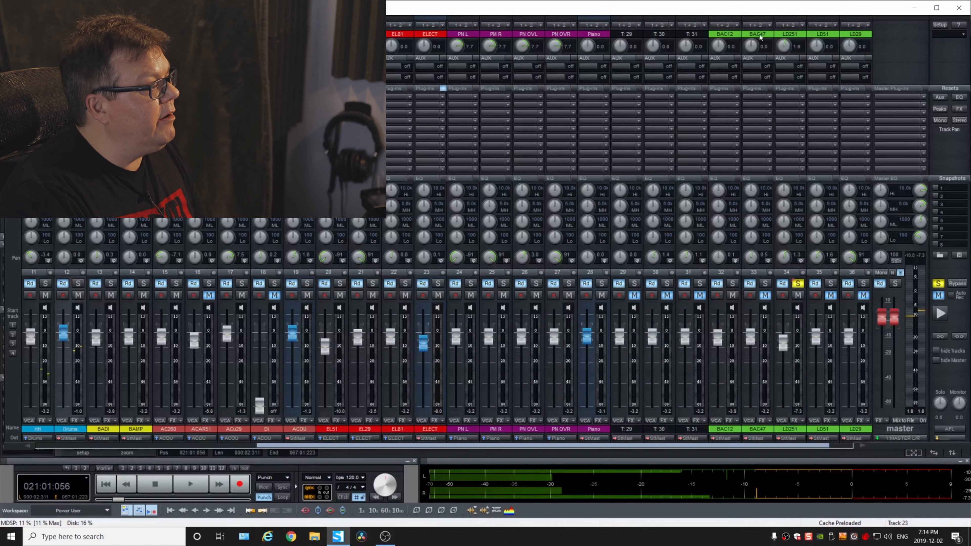
{"action": "left_click", "coordinate": [803, 98]}
{"action": "mouse_move", "coordinate": [826, 122]}
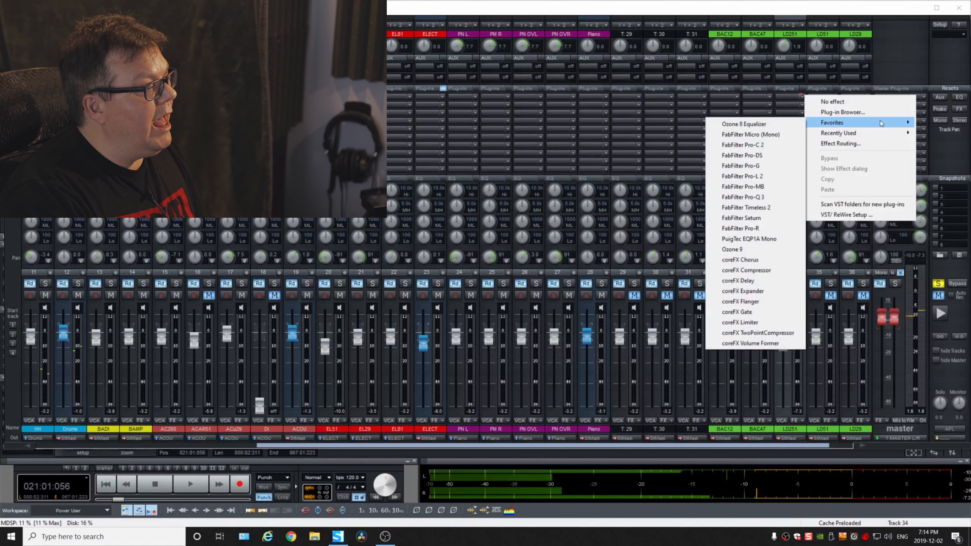
{"action": "left_click", "coordinate": [764, 261]}
{"action": "left_click_drag", "start_coordinate": [883, 250], "coordinate": [638, 149]}
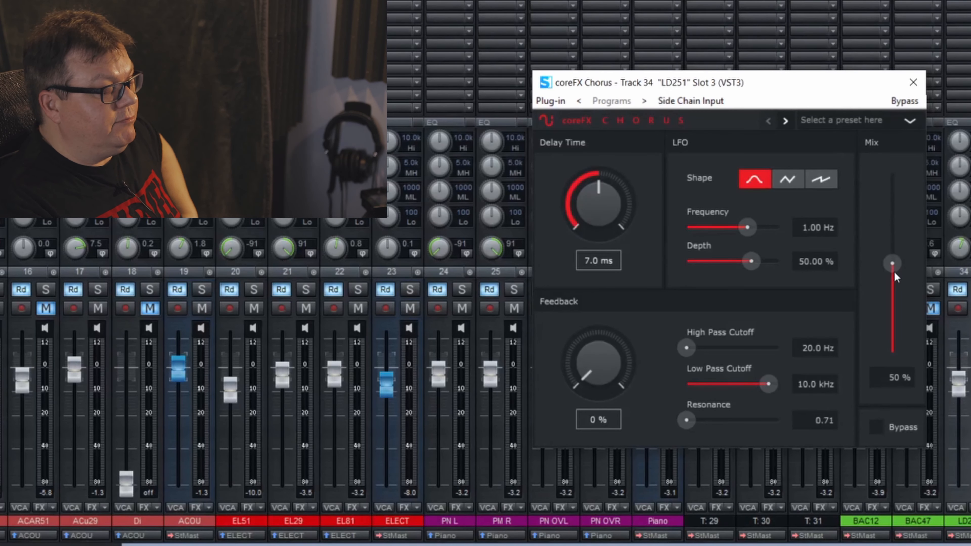
- Raise the LD251 chorus Mix to 76% and load the Vocal70s preset
{"action": "left_click_drag", "start_coordinate": [892, 264], "coordinate": [891, 229]}
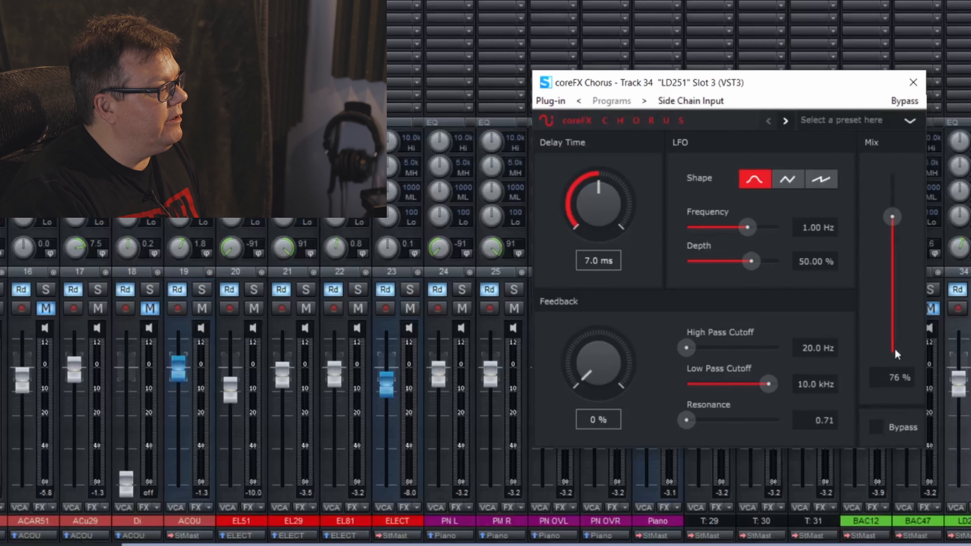
{"action": "left_click", "coordinate": [870, 122]}
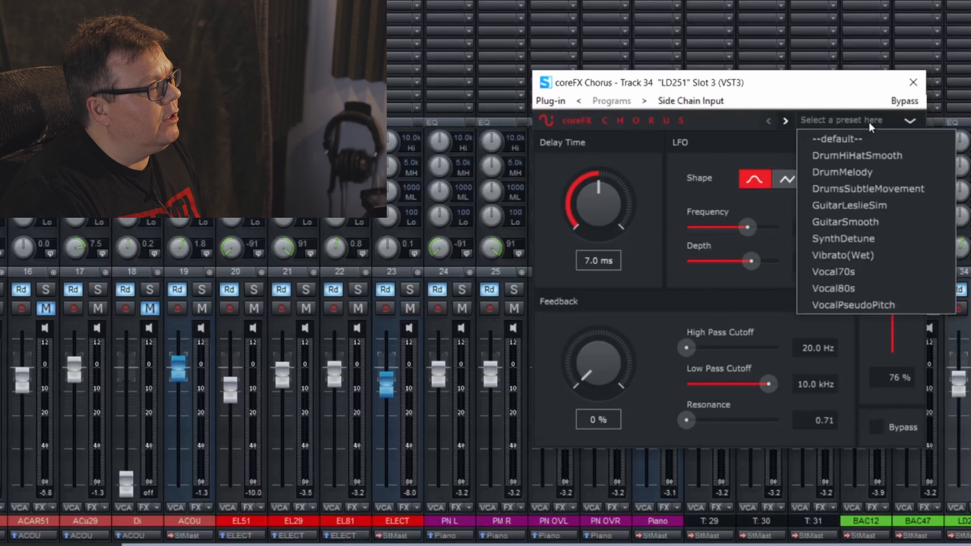
{"action": "left_click", "coordinate": [831, 273]}
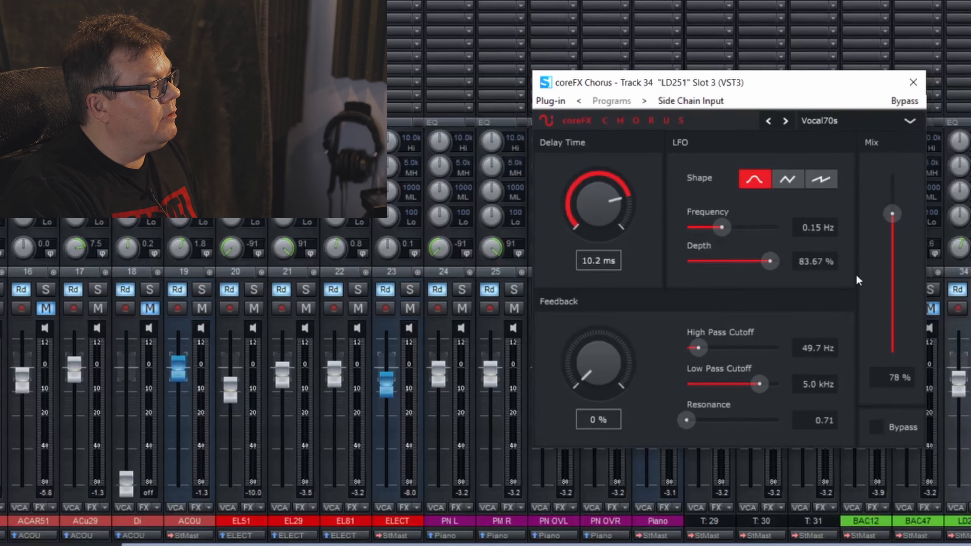
- Try the Vocal80s chorus preset on LD251, and replace it with the VocalPseudoPitch preset
{"action": "left_click", "coordinate": [844, 118]}
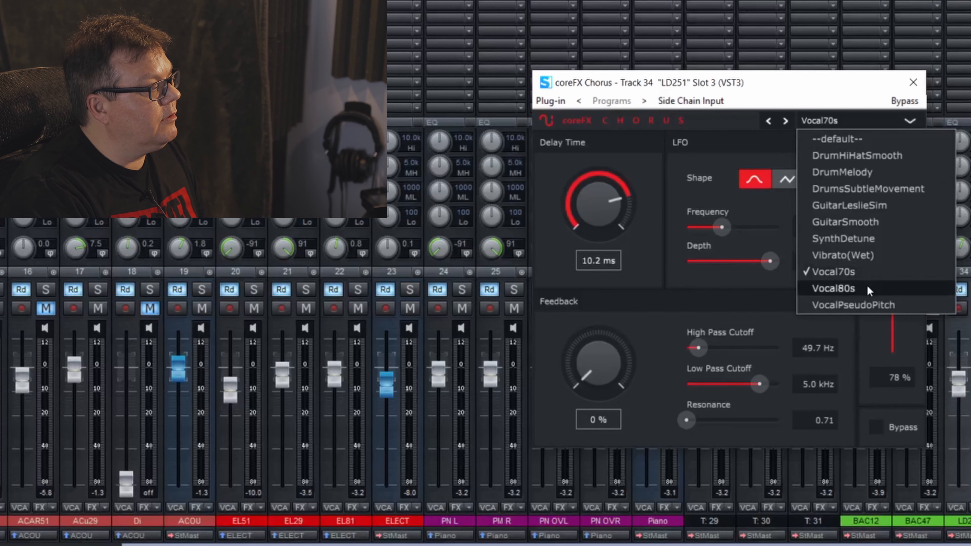
{"action": "left_click", "coordinate": [879, 288]}
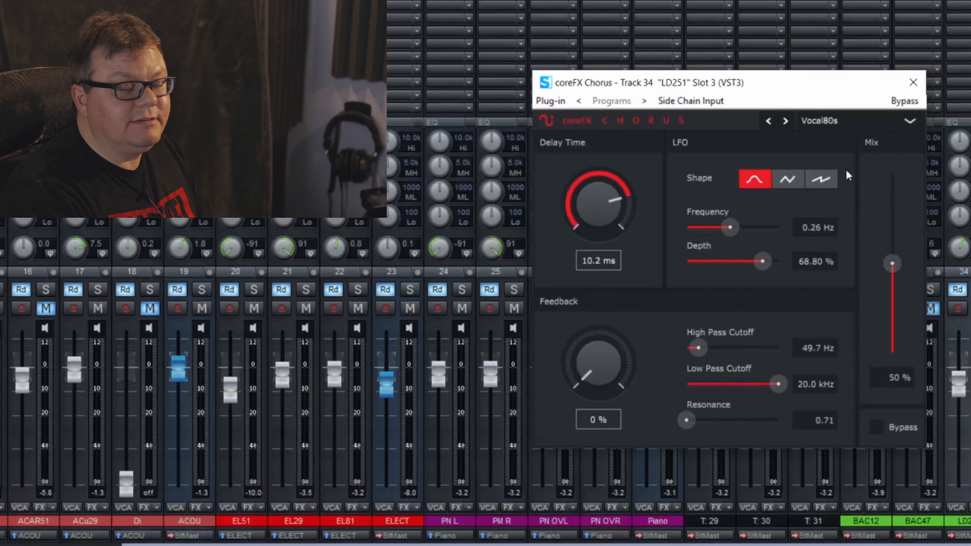
{"action": "left_click", "coordinate": [909, 120]}
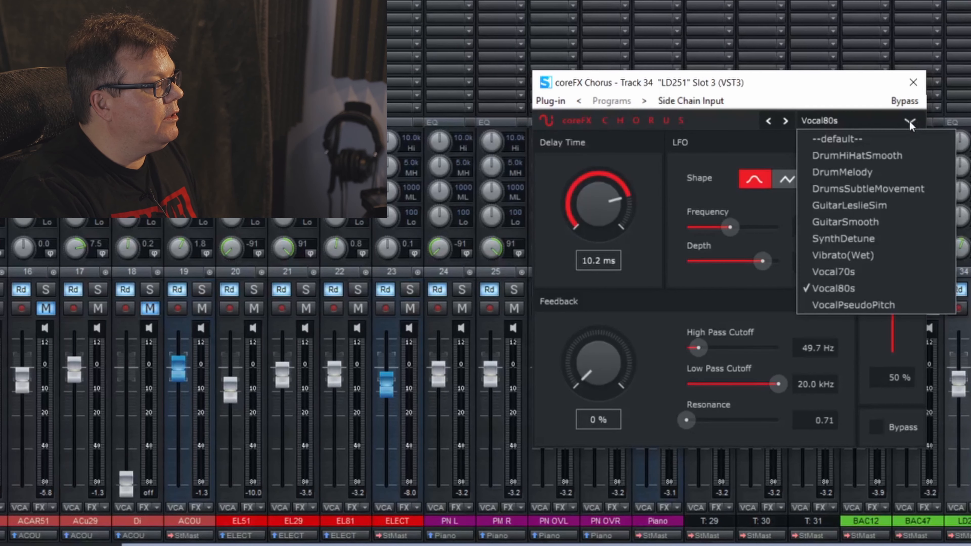
{"action": "left_click", "coordinate": [862, 307]}
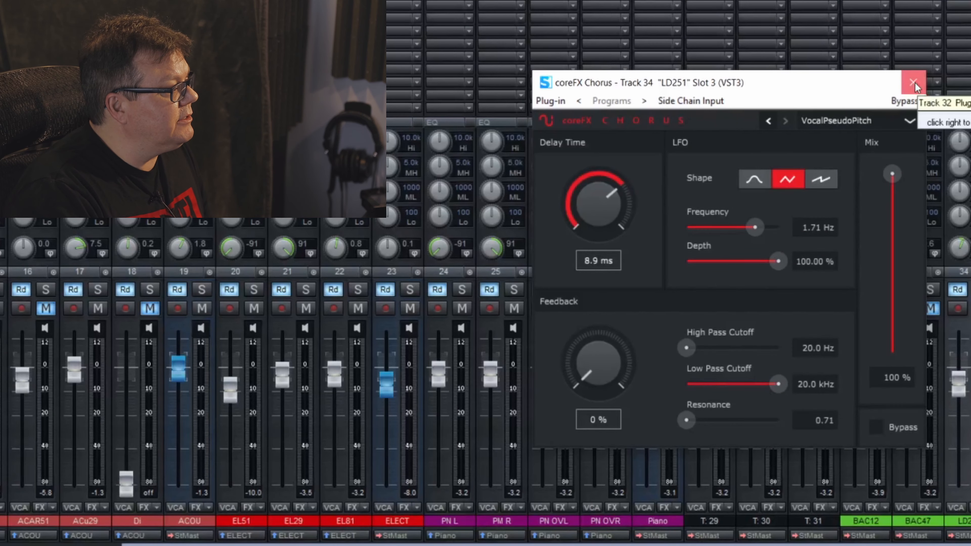
- Remove coreFX Chorus from the LD251 track and insert the favorite plug-in coreFX Delay in its place
{"action": "left_click", "coordinate": [912, 82]}
{"action": "left_click", "coordinate": [802, 97]}
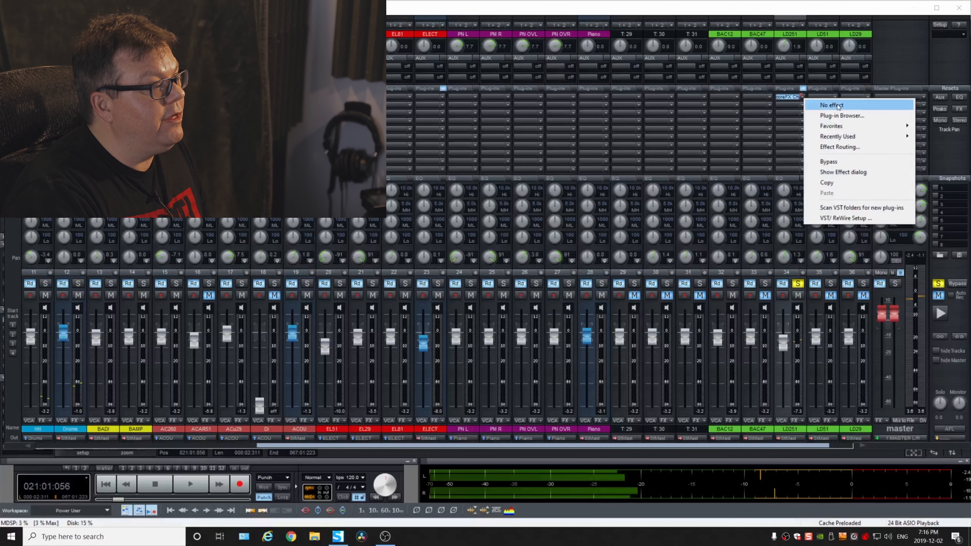
{"action": "left_click", "coordinate": [837, 106]}
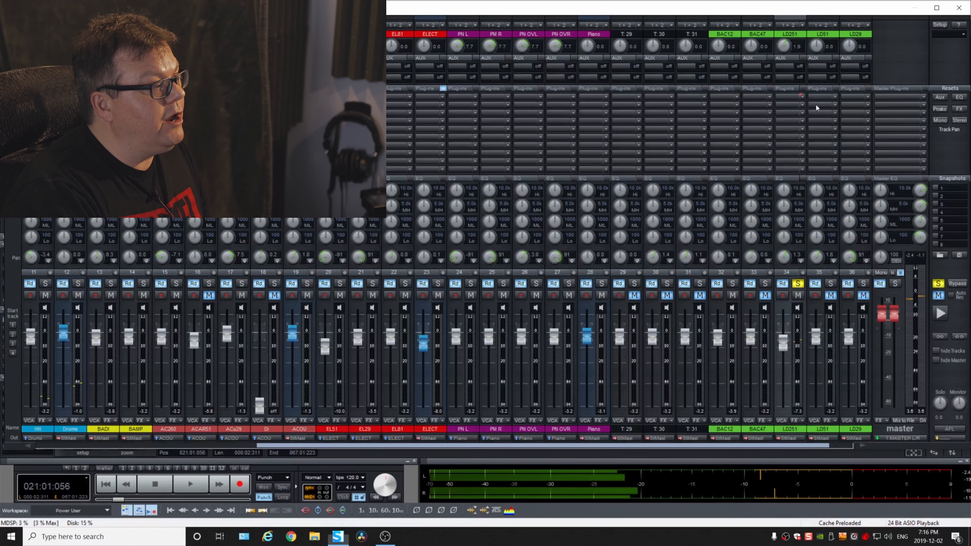
{"action": "left_click", "coordinate": [802, 97]}
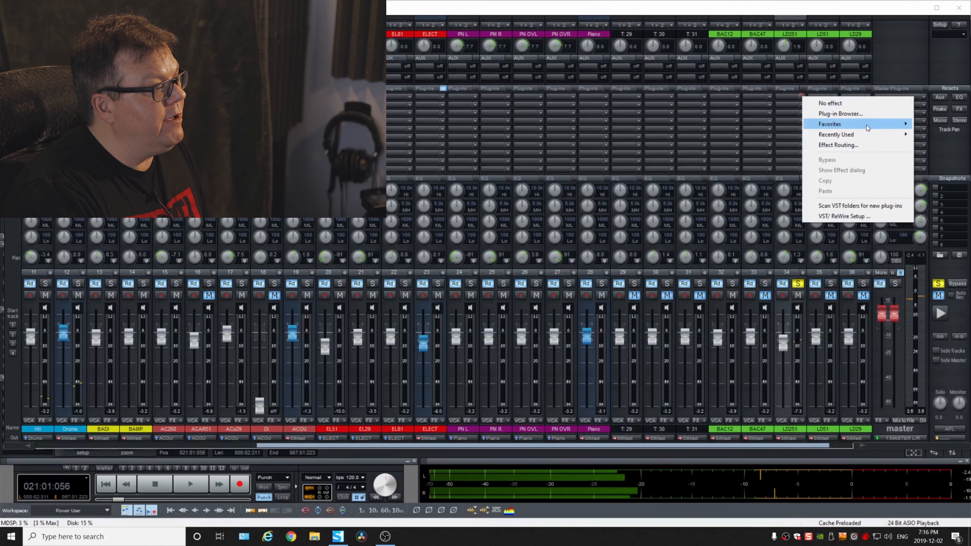
{"action": "mouse_move", "coordinate": [866, 126]}
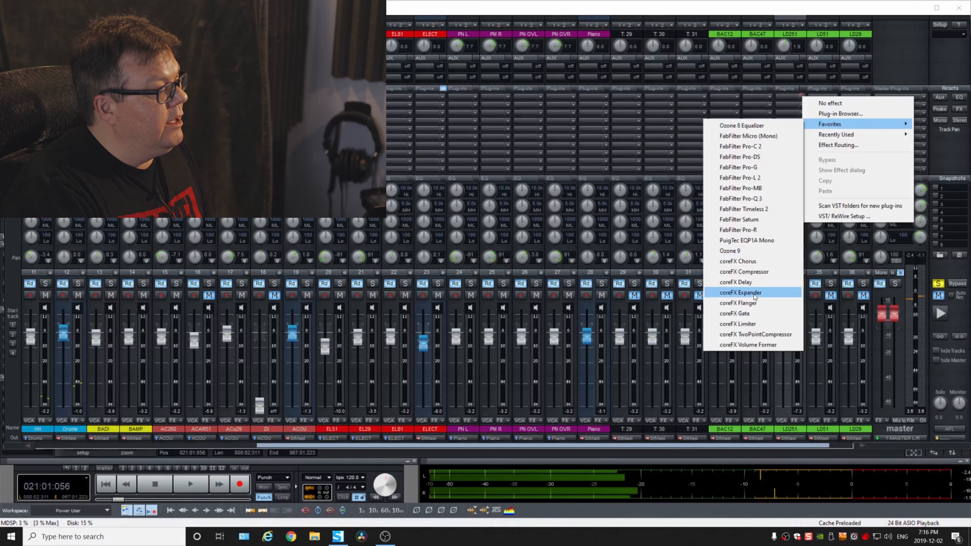
{"action": "left_click", "coordinate": [744, 282]}
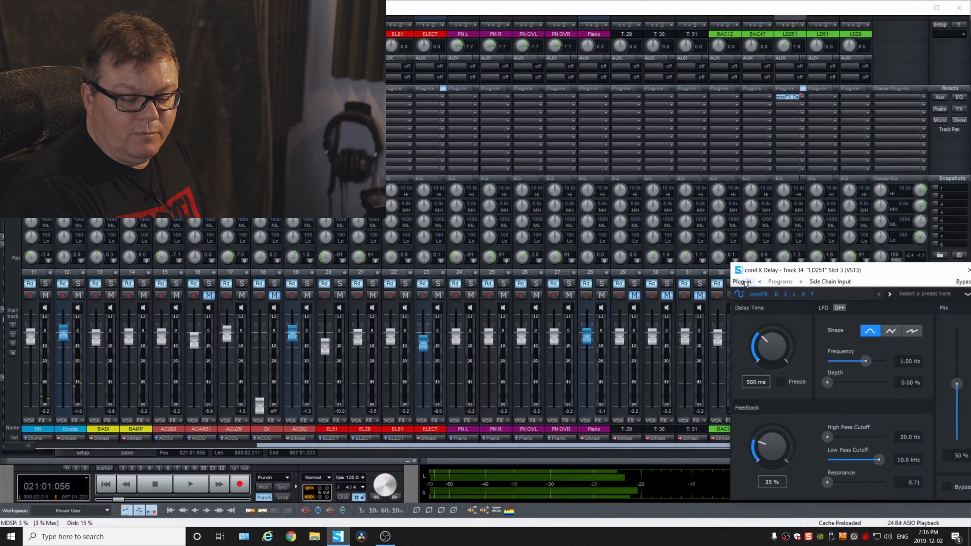
{"action": "left_click_drag", "start_coordinate": [845, 258], "coordinate": [710, 146]}
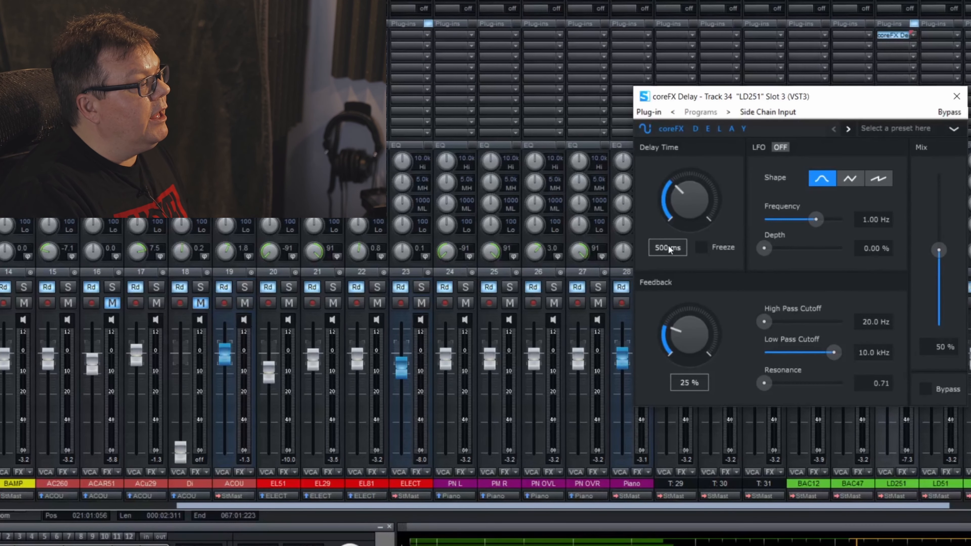
- During playback, set the LD251 delay Feedback to 13%, Mix to 19%, High Pass Cutoff to 309.8 Hz and Low Pass Cutoff to 3.6 kHz
{"action": "key", "text": "space"}
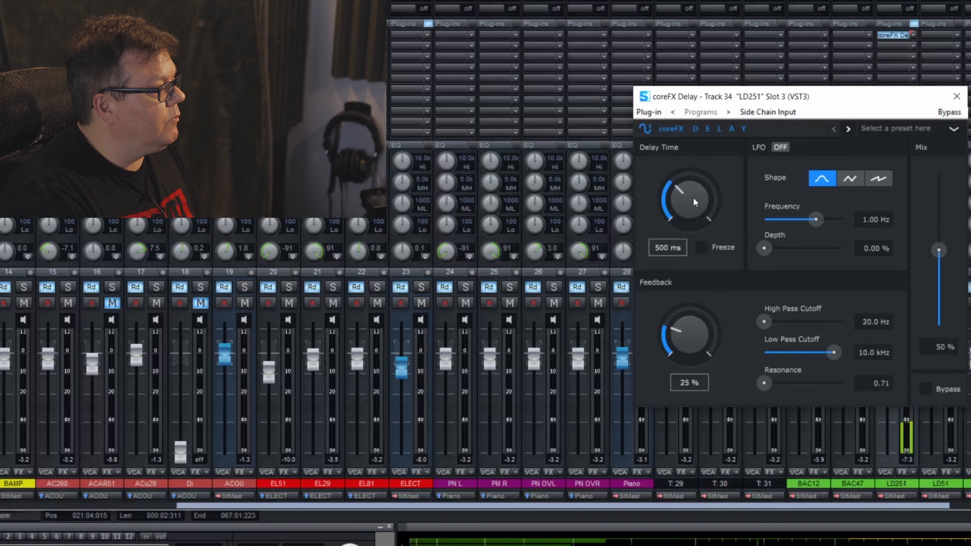
{"action": "left_click_drag", "start_coordinate": [684, 323], "coordinate": [674, 345]}
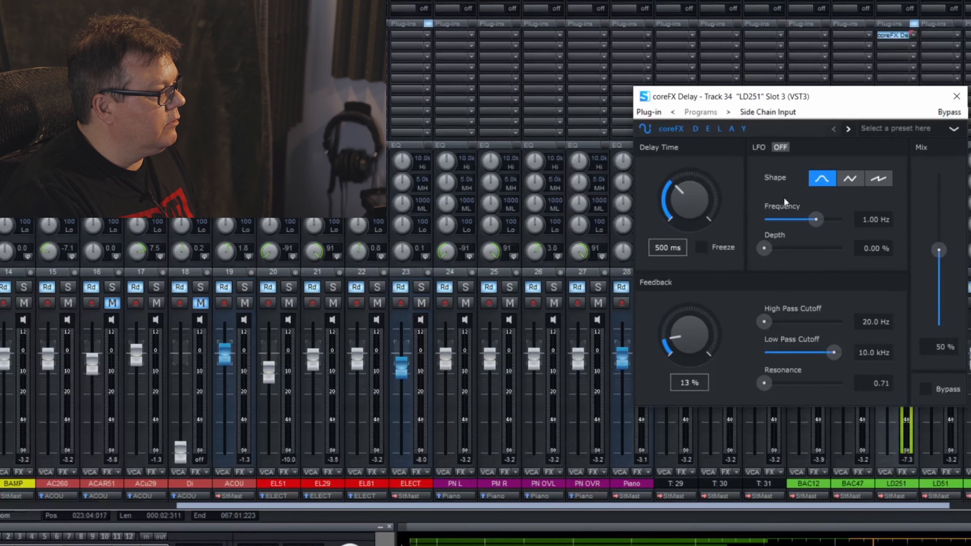
{"action": "left_click_drag", "start_coordinate": [939, 248], "coordinate": [941, 297]}
{"action": "left_click_drag", "start_coordinate": [763, 322], "coordinate": [795, 323]}
{"action": "mouse_move", "coordinate": [833, 352]}
{"action": "left_mouse_down"}
{"action": "mouse_move", "coordinate": [813, 349]}
{"action": "mouse_move", "coordinate": [822, 349]}
{"action": "left_mouse_up"}
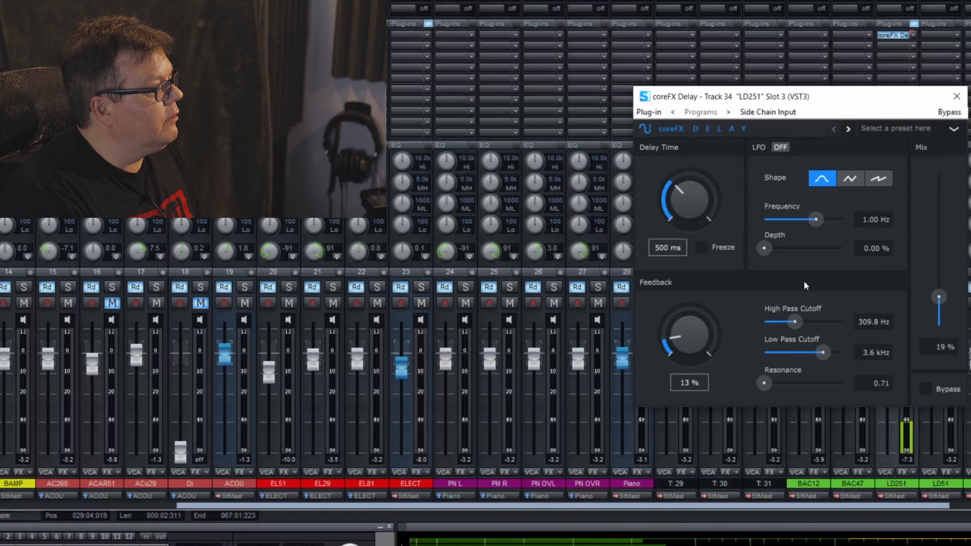
- Set the delay's LFO Depth to 8.61% and its Delay Time to 1.4 s
{"action": "left_click_drag", "start_coordinate": [768, 250], "coordinate": [810, 248]}
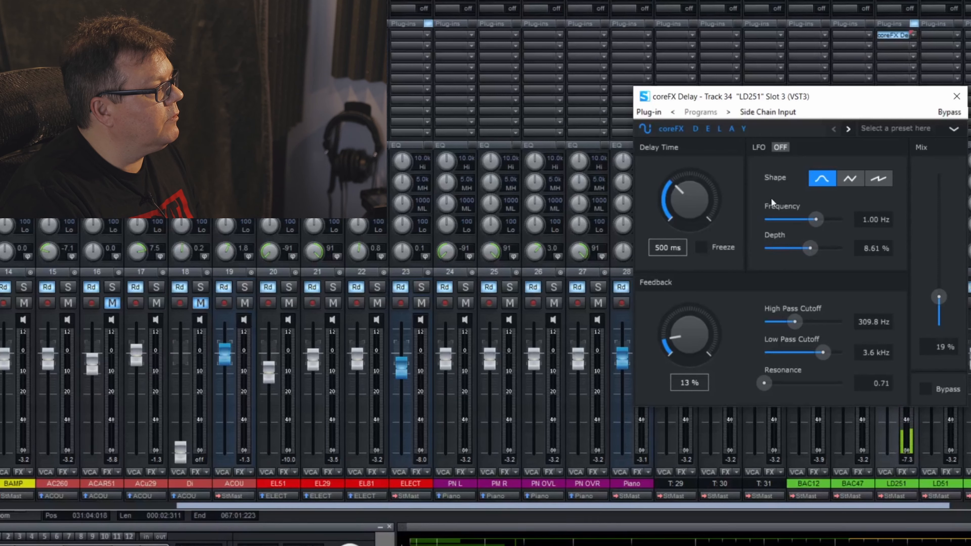
{"action": "left_click_drag", "start_coordinate": [680, 208], "coordinate": [690, 166]}
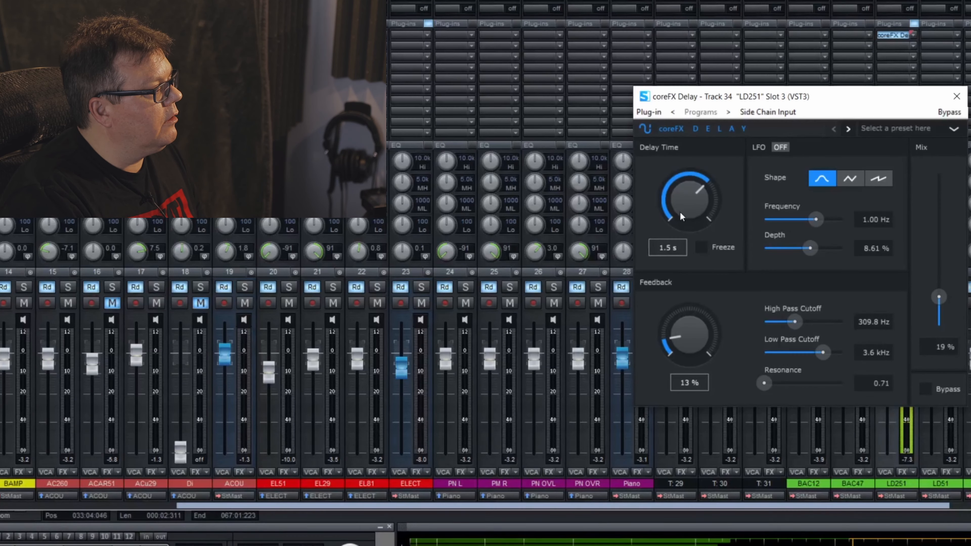
{"action": "scroll", "coordinate": [679, 208], "scroll_direction": "down", "scroll_amount": 1}
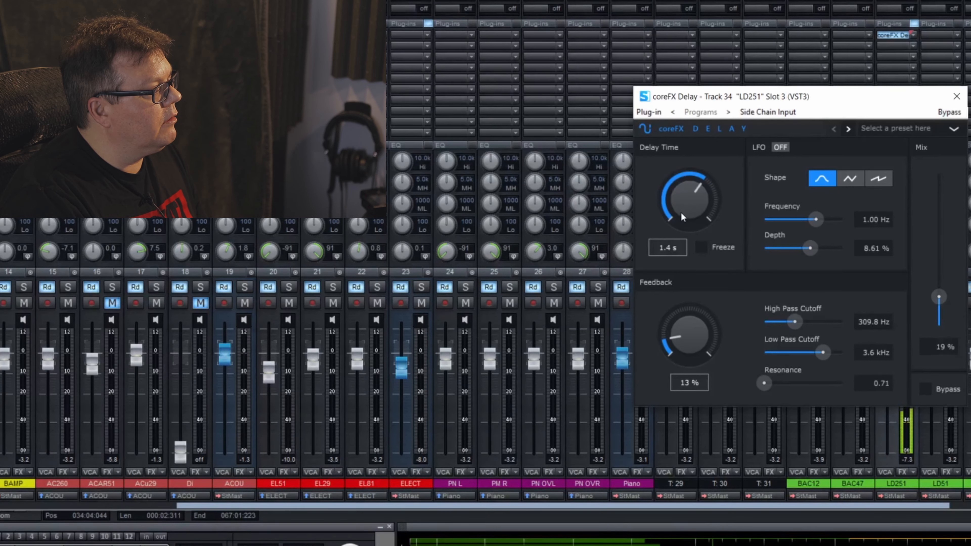
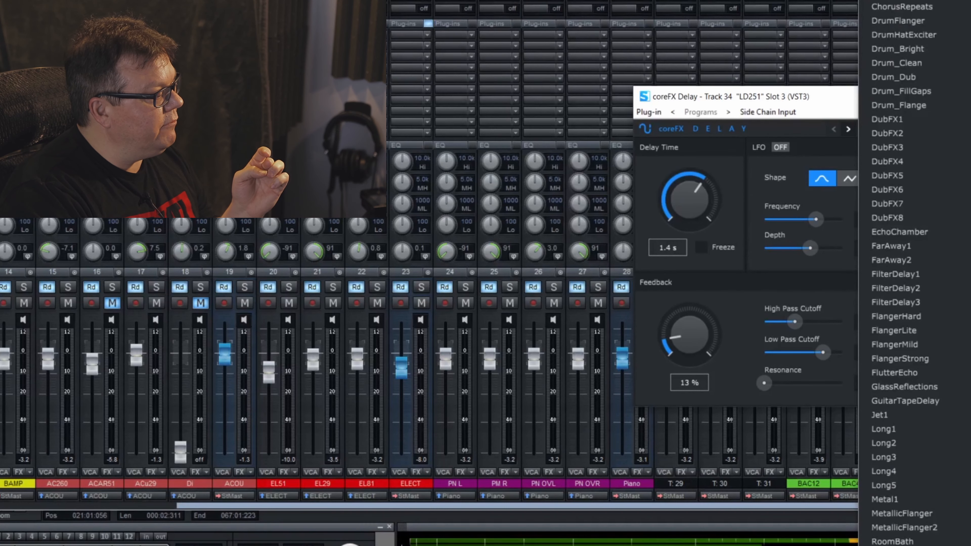
- Load the VocalSlapback preset in the LD251 delay and close the plug-in window
{"action": "scroll", "coordinate": [939, 145], "scroll_direction": "down", "scroll_amount": 10}
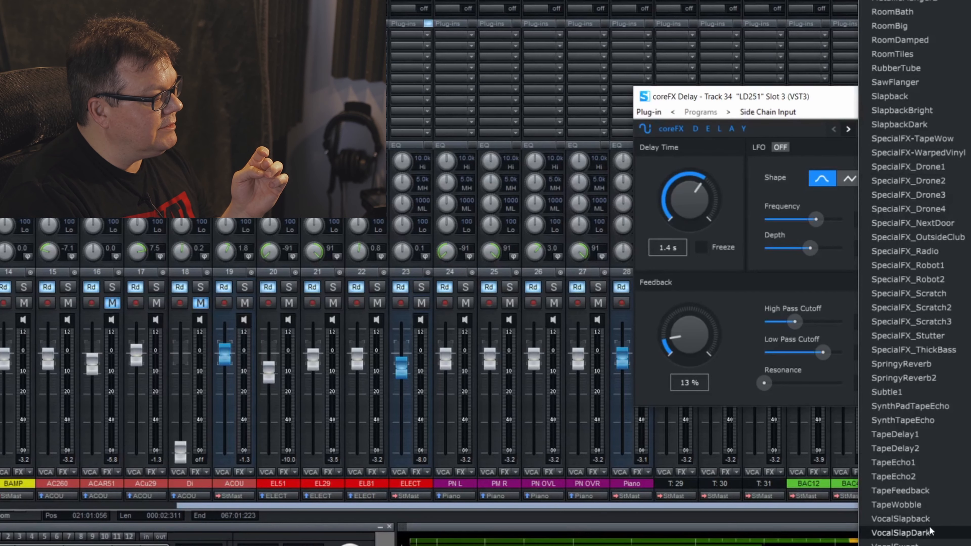
{"action": "left_click", "coordinate": [927, 519]}
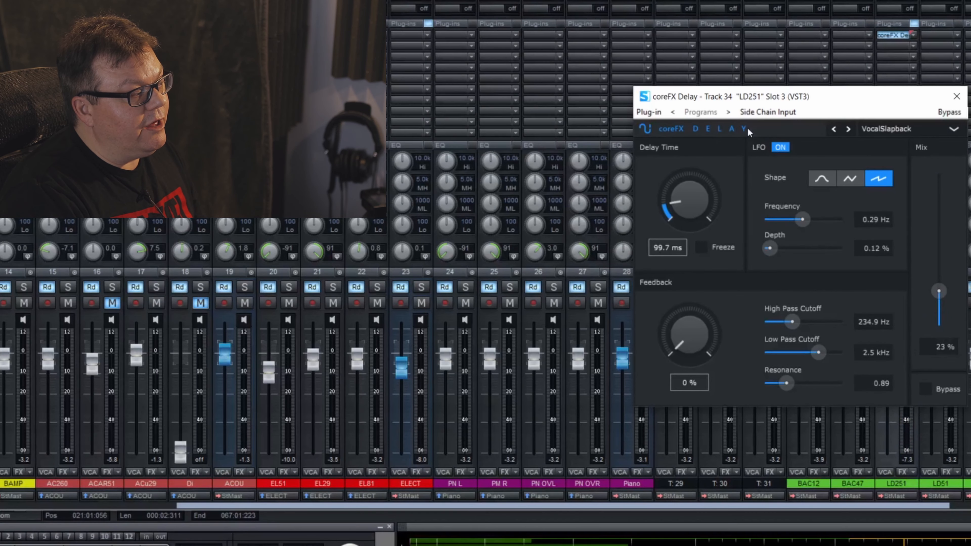
{"action": "left_click", "coordinate": [956, 96]}
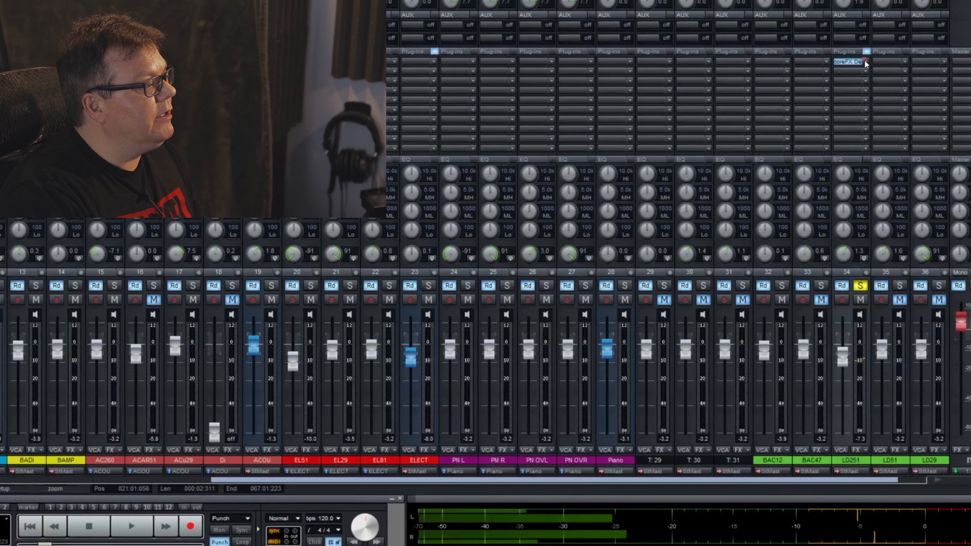
- Replace coreFX Delay on LD251 with the favorite plug-in coreFX Expander
{"action": "left_click", "coordinate": [912, 36]}
{"action": "left_click", "coordinate": [855, 102]}
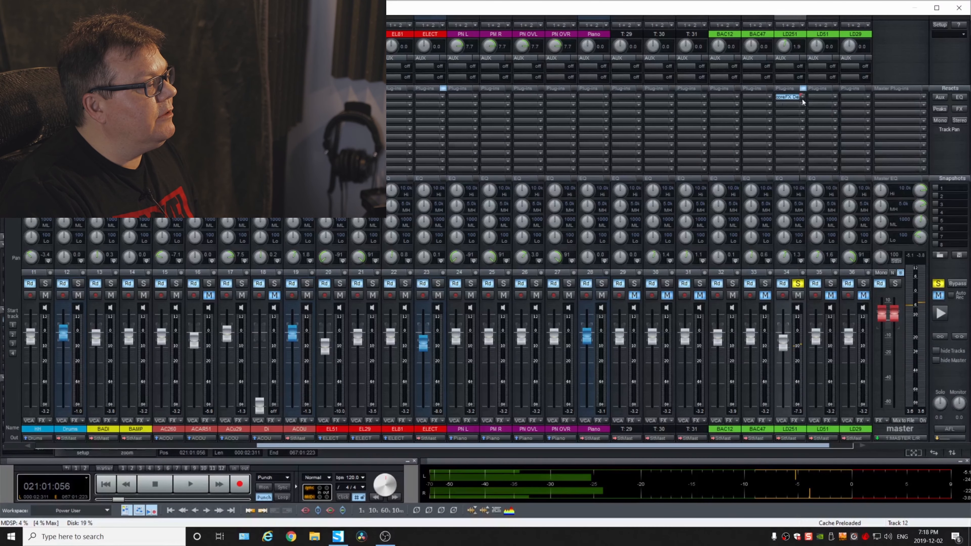
{"action": "left_click", "coordinate": [801, 97]}
{"action": "mouse_move", "coordinate": [870, 130]}
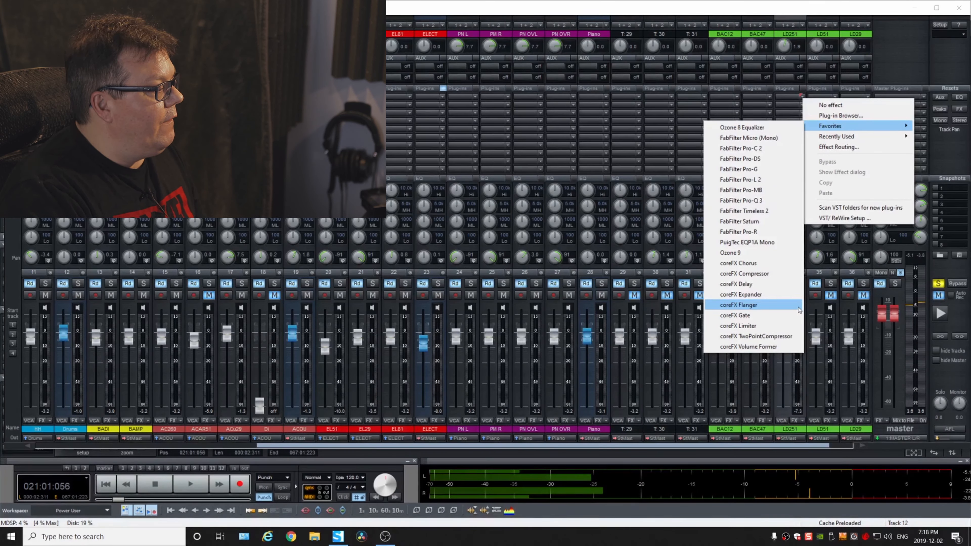
{"action": "left_click", "coordinate": [760, 294]}
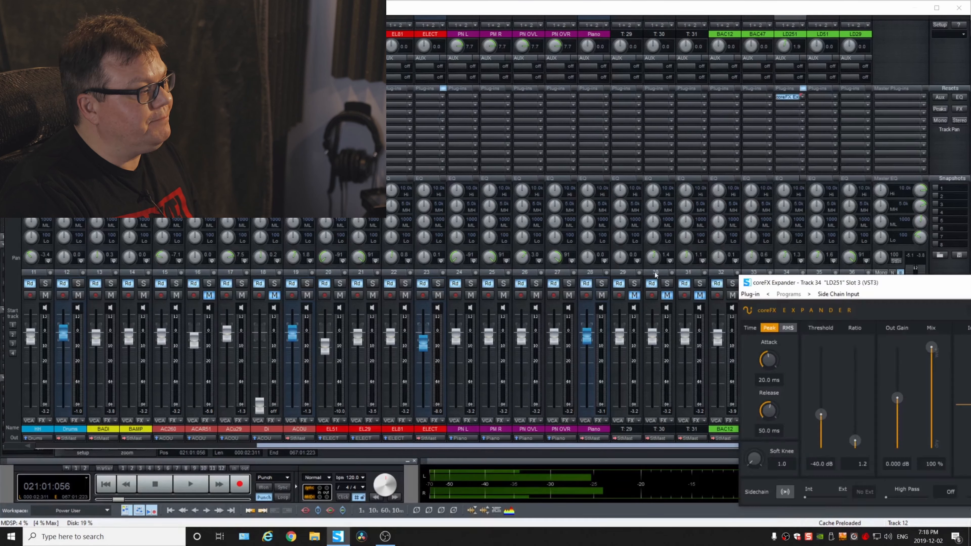
{"action": "left_click_drag", "start_coordinate": [886, 284], "coordinate": [651, 168]}
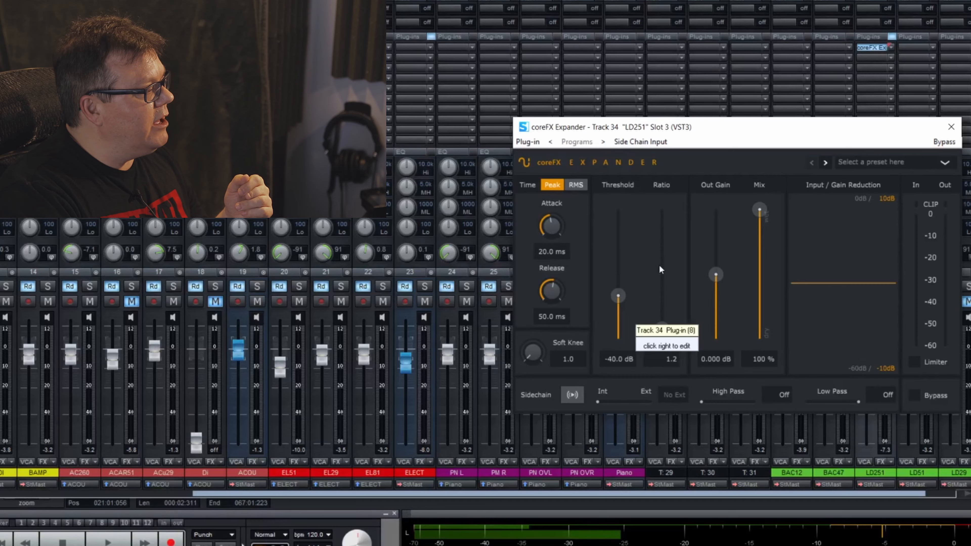
- Set the LD251 expander's Out Gain to 3.850 dB, Threshold to -22.5 dB and Mix to 60%
{"action": "left_click_drag", "start_coordinate": [805, 122], "coordinate": [510, 107]}
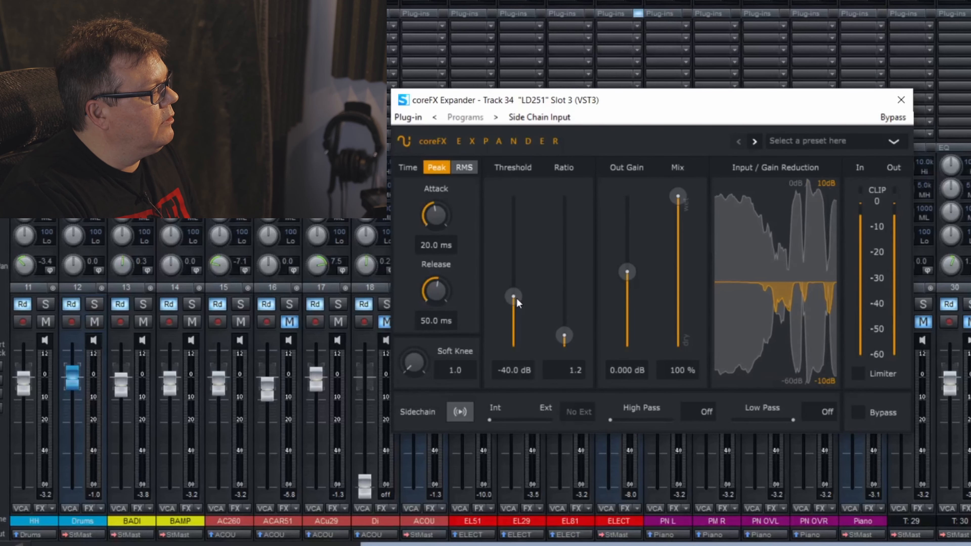
{"action": "mouse_move", "coordinate": [627, 270]}
{"action": "left_mouse_down"}
{"action": "mouse_move", "coordinate": [632, 246]}
{"action": "mouse_move", "coordinate": [633, 255]}
{"action": "left_mouse_up"}
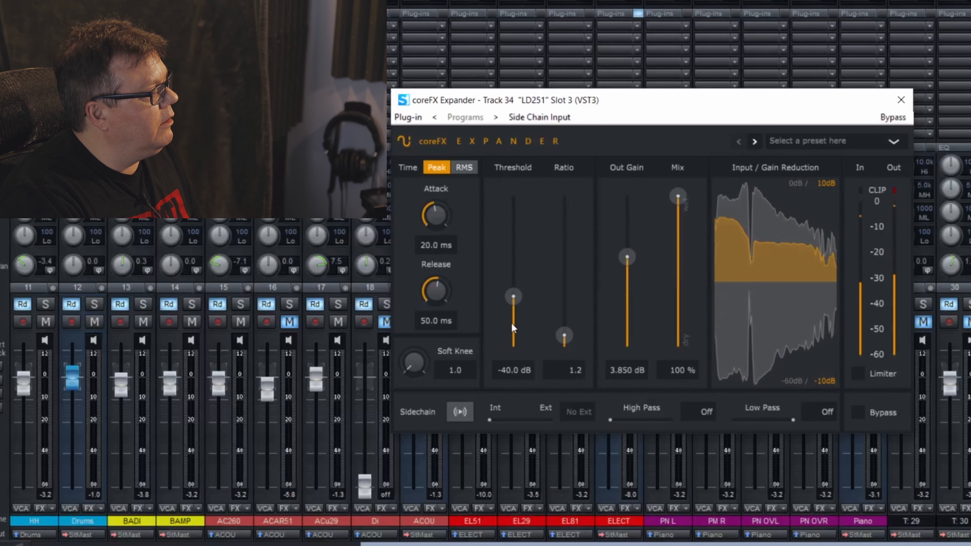
{"action": "left_click_drag", "start_coordinate": [513, 296], "coordinate": [515, 286]}
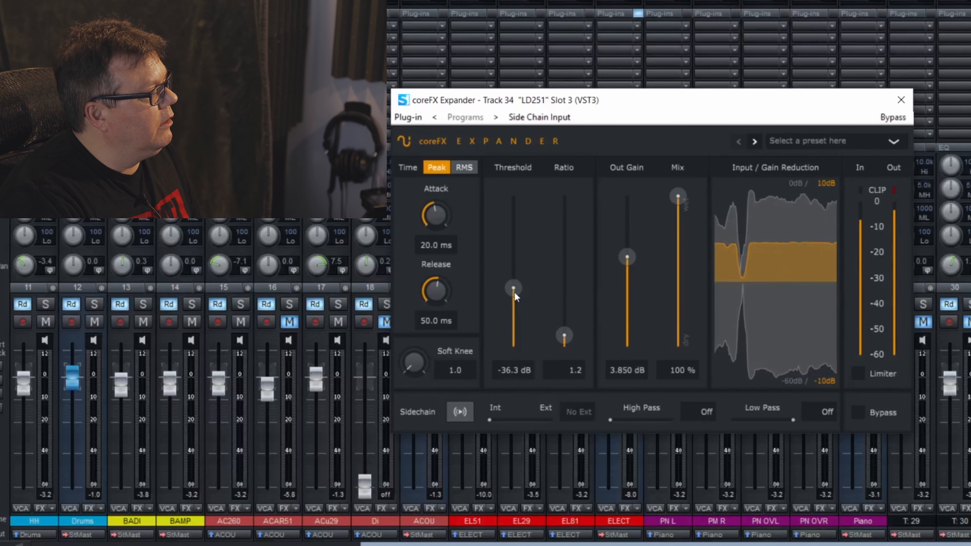
{"action": "left_click_drag", "start_coordinate": [514, 294], "coordinate": [513, 264]}
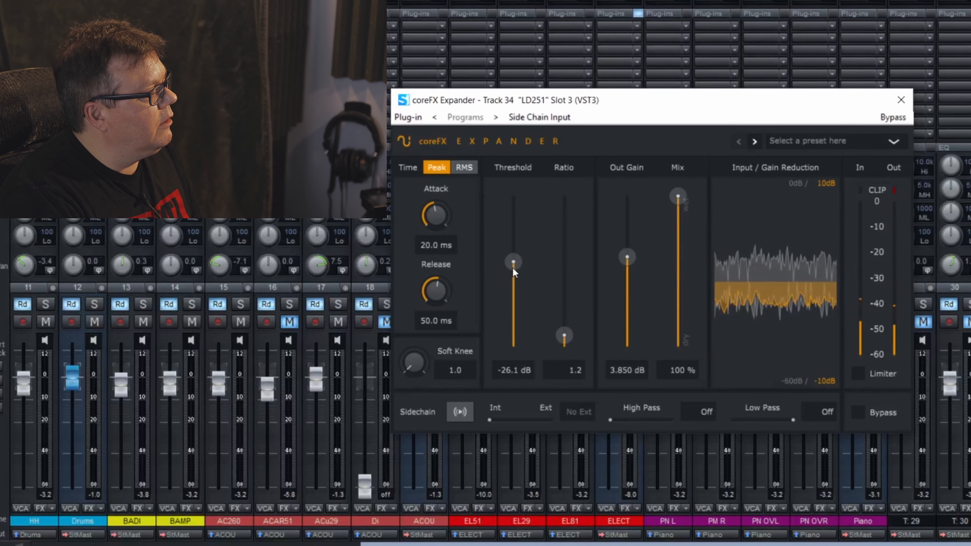
{"action": "left_click_drag", "start_coordinate": [512, 267], "coordinate": [517, 252]}
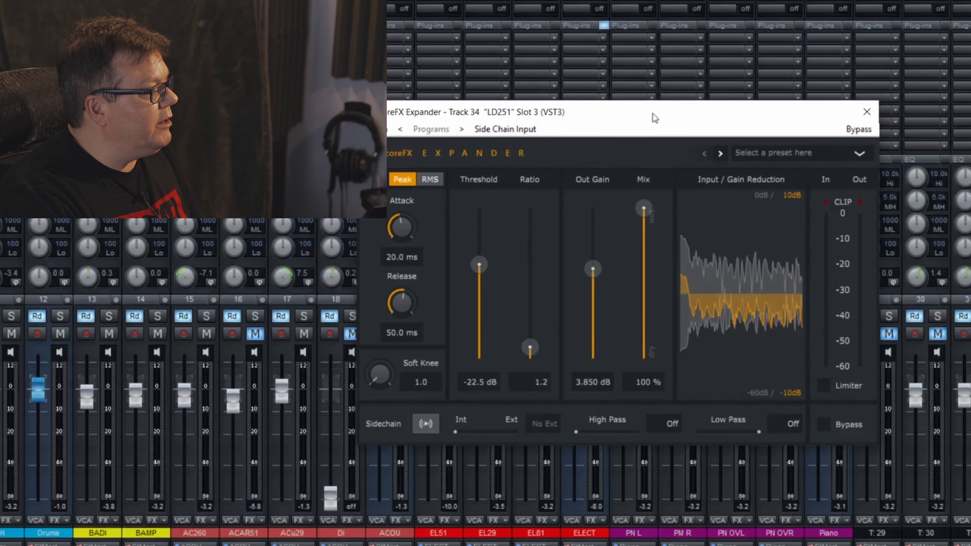
{"action": "left_click_drag", "start_coordinate": [687, 101], "coordinate": [960, 48]}
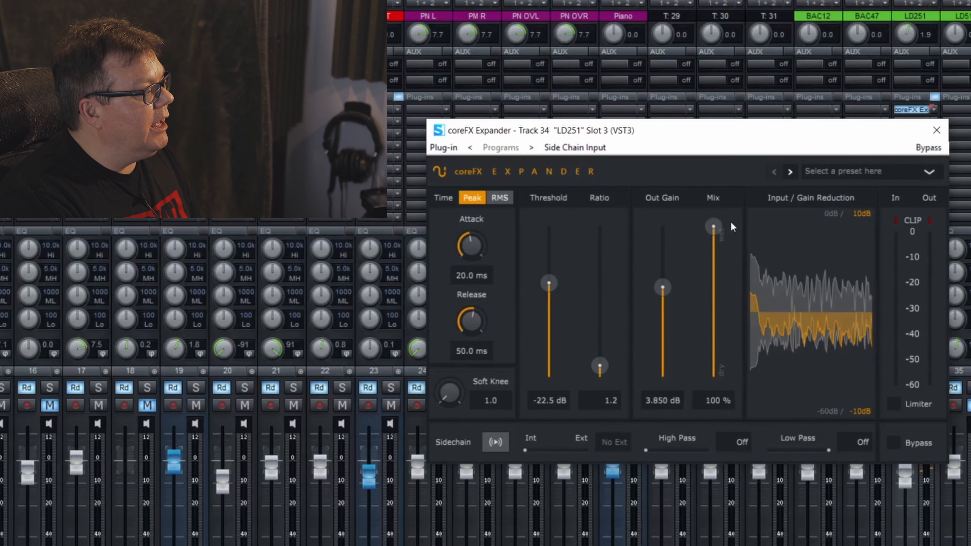
{"action": "left_click_drag", "start_coordinate": [716, 233], "coordinate": [724, 289]}
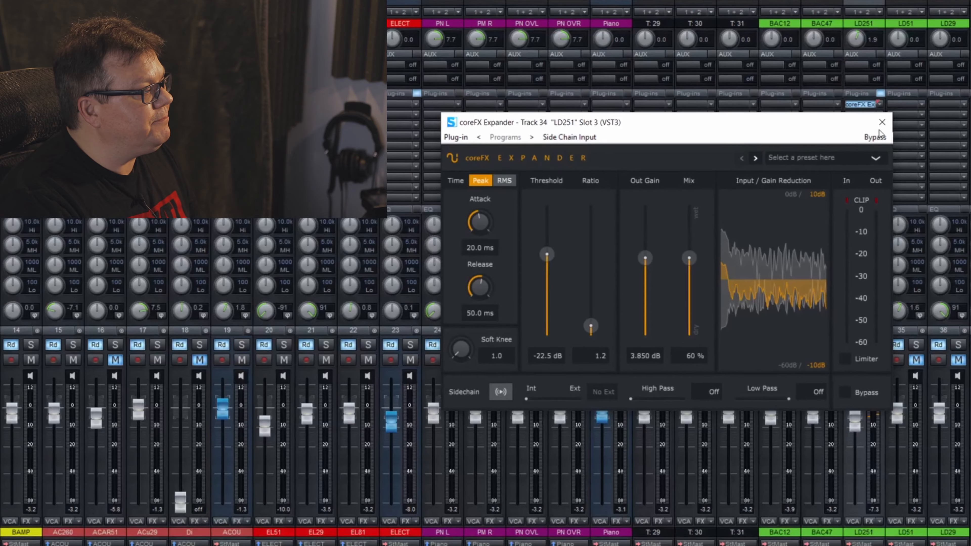
- Remove coreFX Expander from LD251 and insert the favorite plug-in coreFX Flanger on the track
{"action": "left_click", "coordinate": [882, 122]}
{"action": "right_click", "coordinate": [877, 104]}
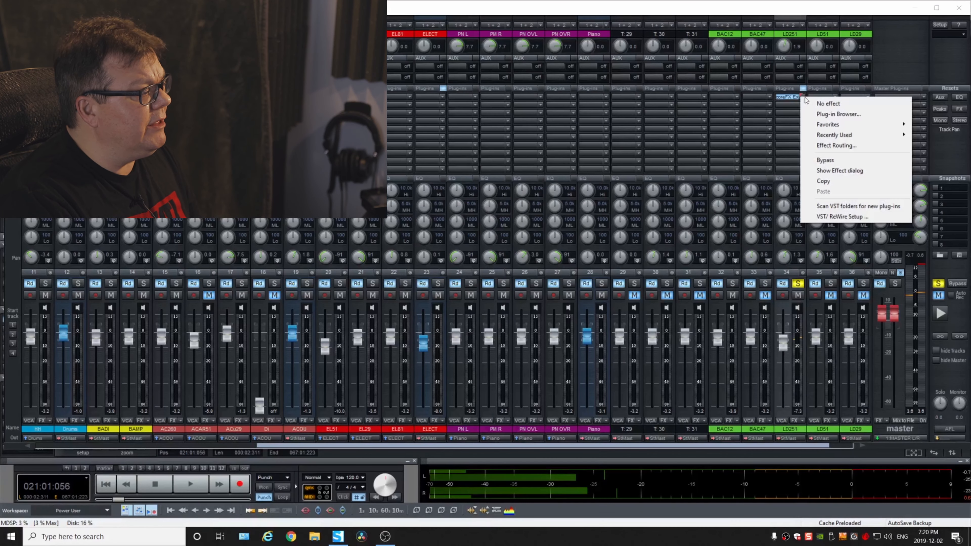
{"action": "left_click", "coordinate": [821, 104]}
{"action": "right_click", "coordinate": [802, 97]}
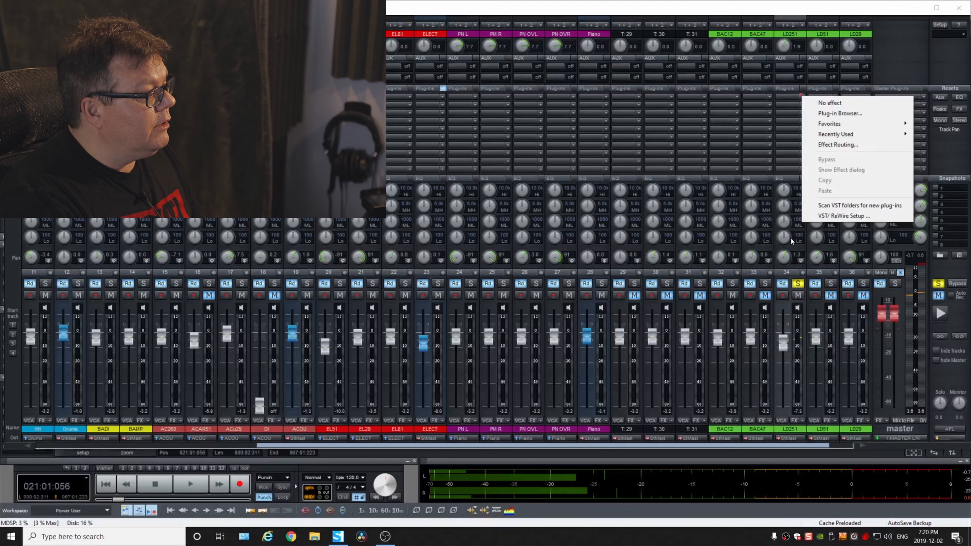
{"action": "mouse_move", "coordinate": [861, 125]}
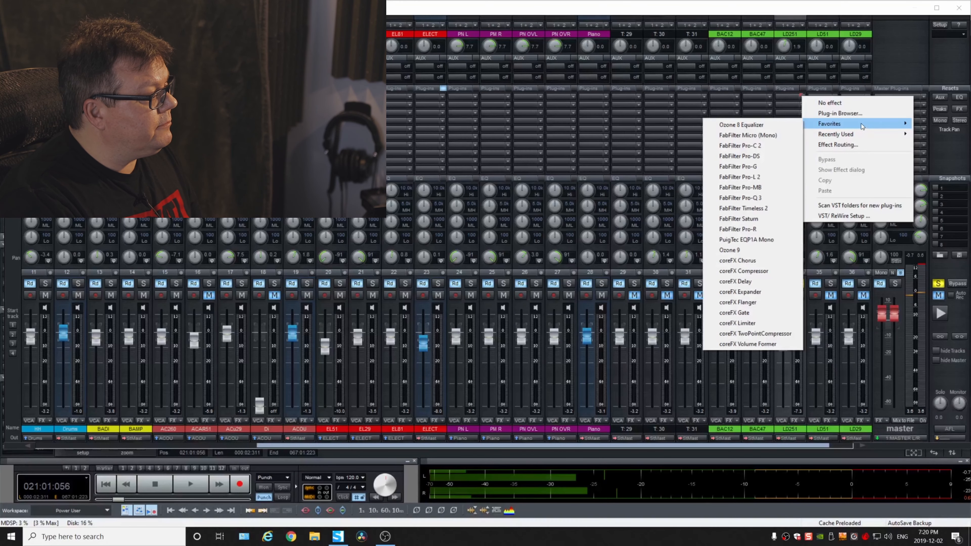
{"action": "left_click", "coordinate": [751, 303]}
{"action": "left_click_drag", "start_coordinate": [839, 298], "coordinate": [583, 283]}
- Move coreFX Flanger from LD251 to the ELECT track, and switch the solo from LD251 to ELECT
{"action": "left_click", "coordinate": [798, 283]}
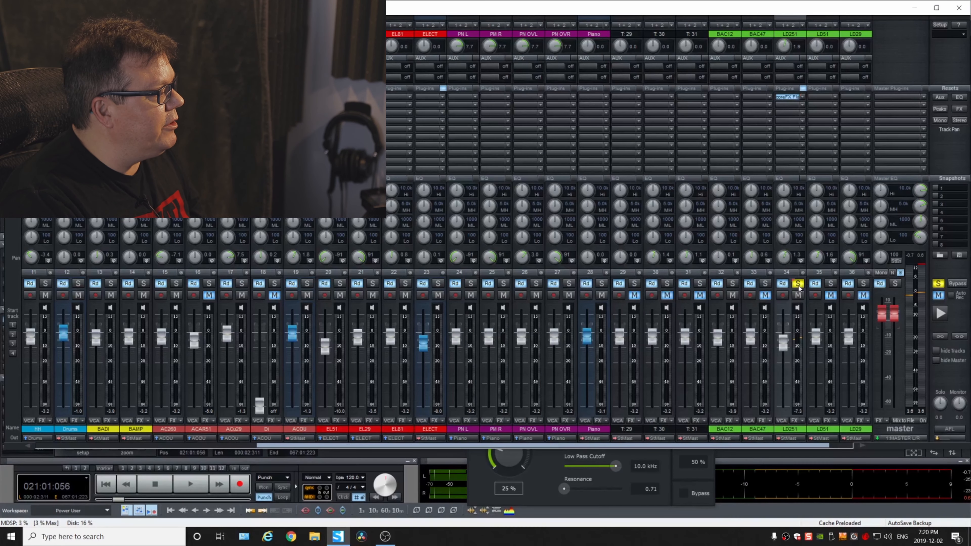
{"action": "left_click", "coordinate": [797, 283]}
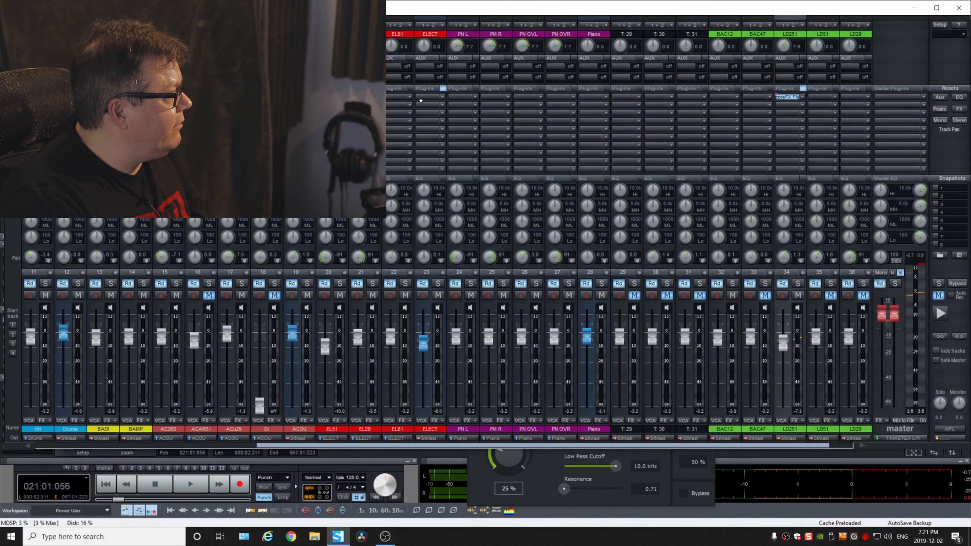
{"action": "left_click_drag", "start_coordinate": [424, 99], "coordinate": [424, 98]}
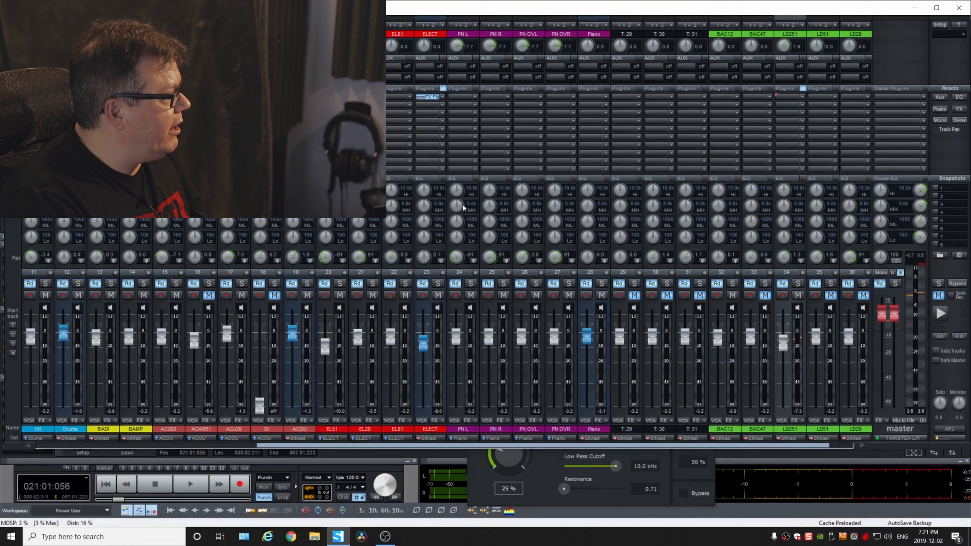
{"action": "left_click", "coordinate": [437, 283]}
- Raise the Feedback of the flanger on ELECT to 48% during playback
{"action": "left_click_drag", "start_coordinate": [594, 278], "coordinate": [640, 169]}
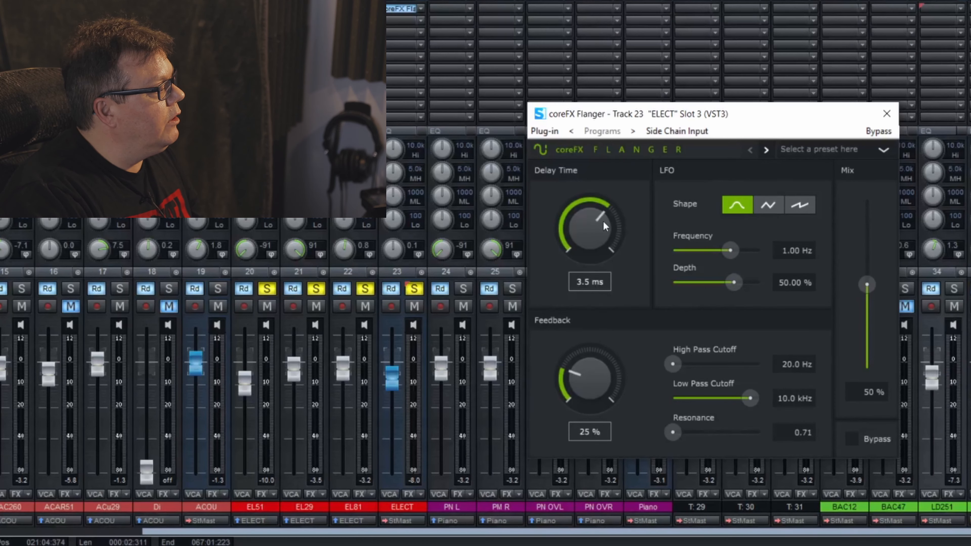
{"action": "left_click_drag", "start_coordinate": [624, 401], "coordinate": [590, 285]}
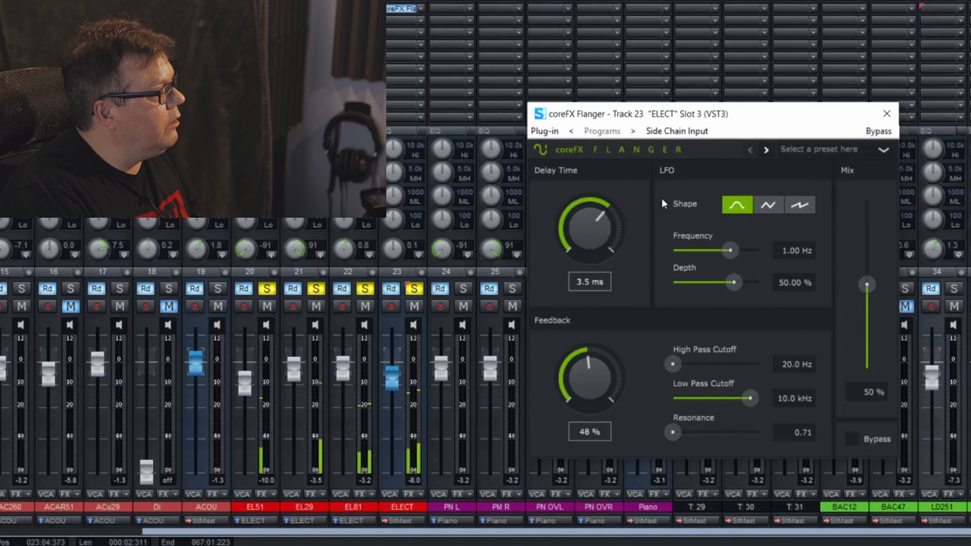
- Load the JetPlane preset in the ELECT flanger and adjust it to 4.1 ms Delay Time, 1.44 Hz Frequency and the sine LFO shape
{"action": "left_click", "coordinate": [818, 150]}
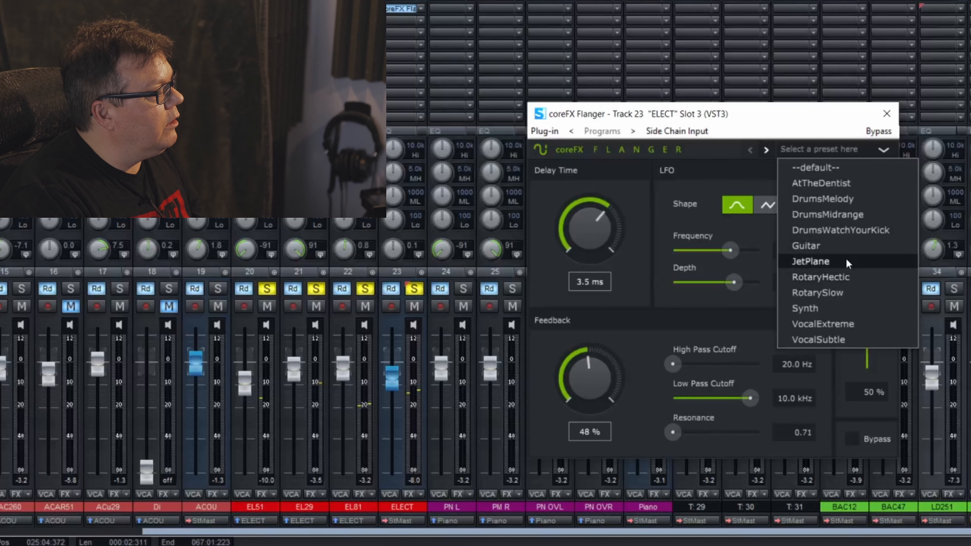
{"action": "left_click", "coordinate": [875, 261]}
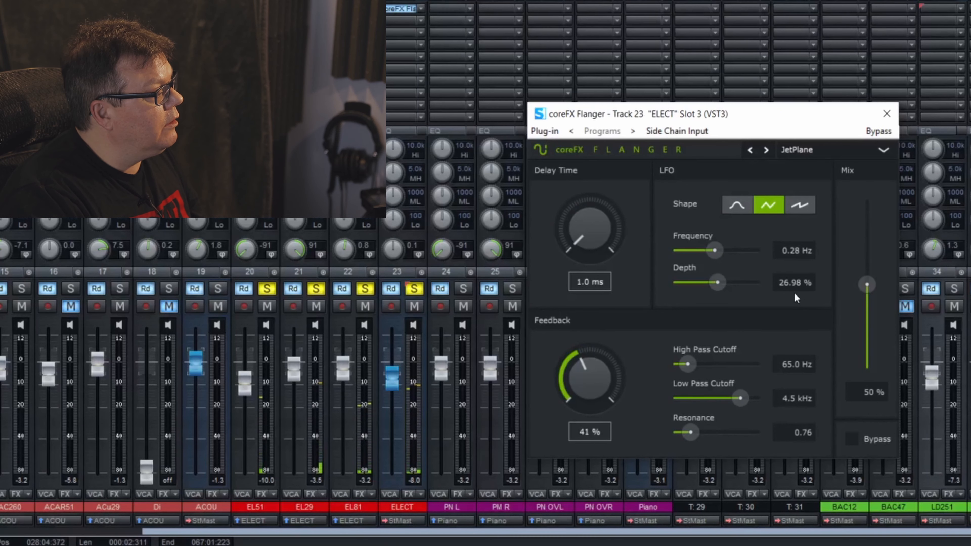
{"action": "left_click_drag", "start_coordinate": [585, 249], "coordinate": [585, 119]}
{"action": "left_click_drag", "start_coordinate": [713, 250], "coordinate": [734, 251]}
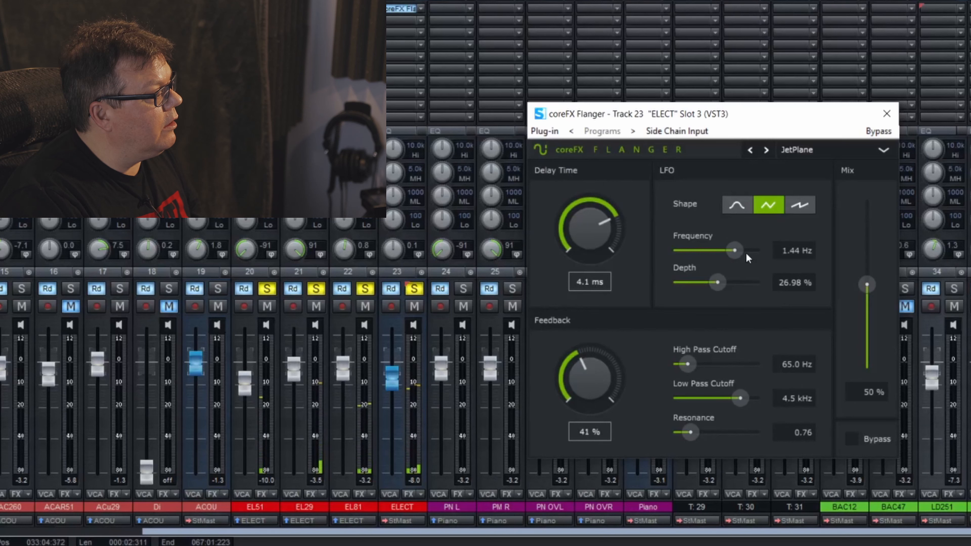
{"action": "left_click", "coordinate": [737, 204]}
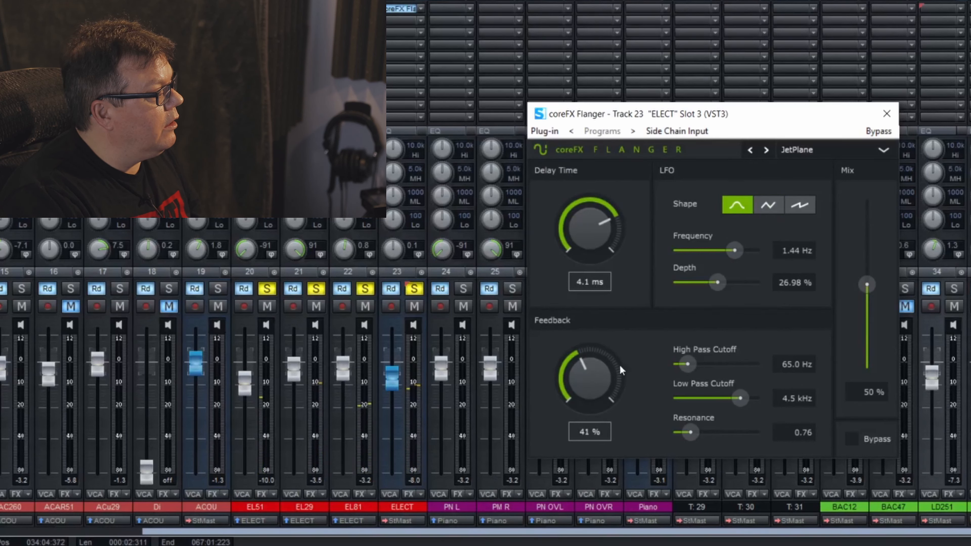
- Set the ELECT flanger's Delay Time to 1.8 ms, Depth to 87.21% and Resonance to 1.12 during playback
{"action": "left_click_drag", "start_coordinate": [601, 228], "coordinate": [527, 183]}
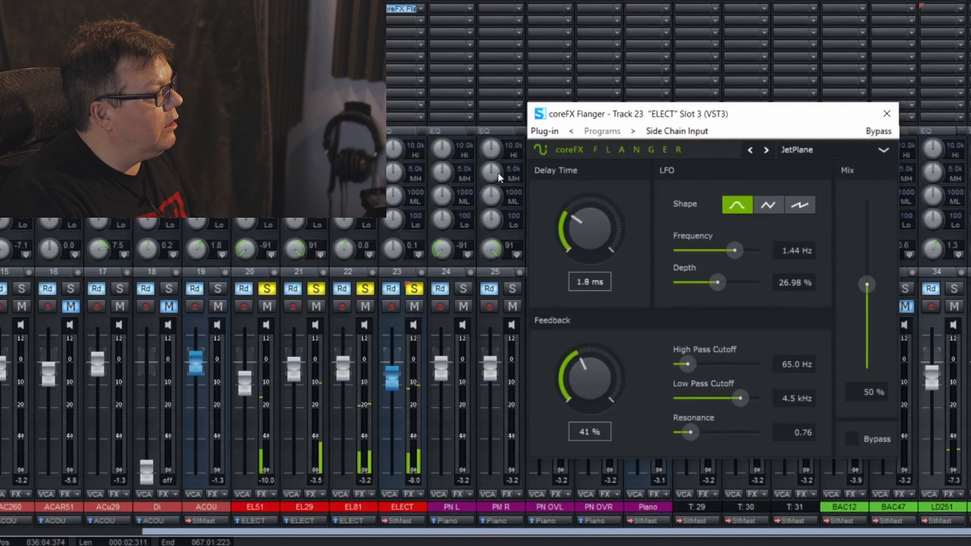
{"action": "left_click_drag", "start_coordinate": [717, 282], "coordinate": [720, 291]}
{"action": "left_click_drag", "start_coordinate": [742, 291], "coordinate": [754, 291]}
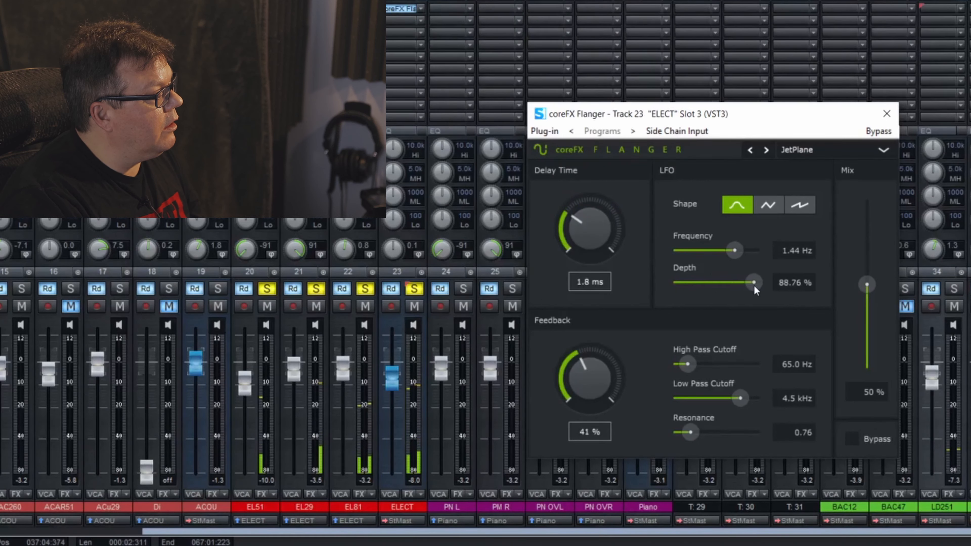
{"action": "left_click_drag", "start_coordinate": [688, 439], "coordinate": [723, 440]}
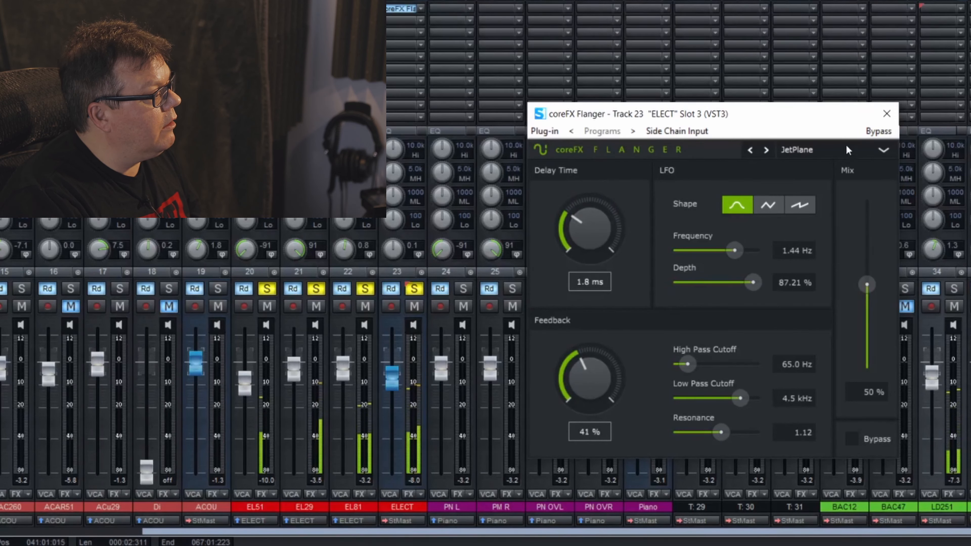
- Compare the electric guitars with the flanger bypassed and active, and stop playback
{"action": "left_click", "coordinate": [878, 132]}
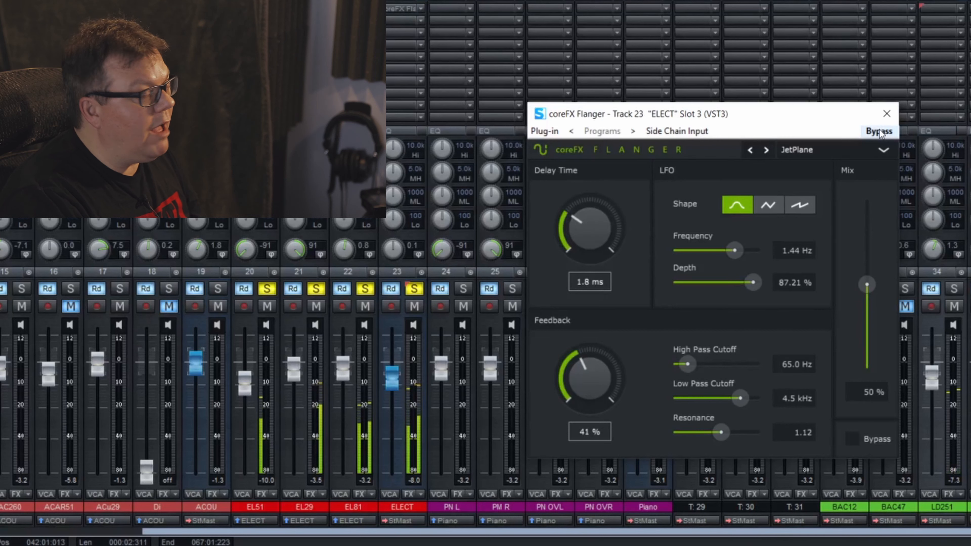
{"action": "left_click", "coordinate": [878, 132]}
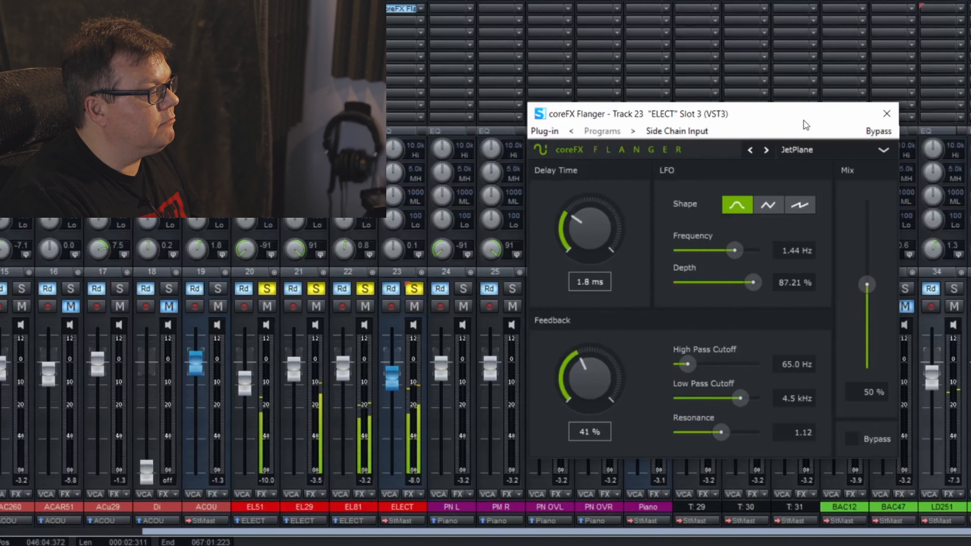
{"action": "key", "text": "space"}
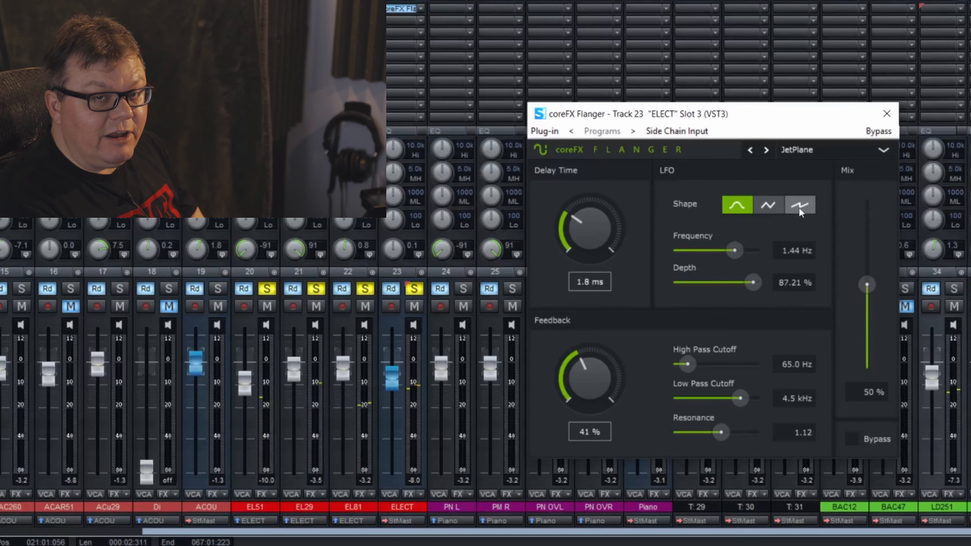
- Remove coreFX Flanger from the ELECT track and insert the favorite plug-in coreFX Gate in its place
{"action": "left_click", "coordinate": [886, 113]}
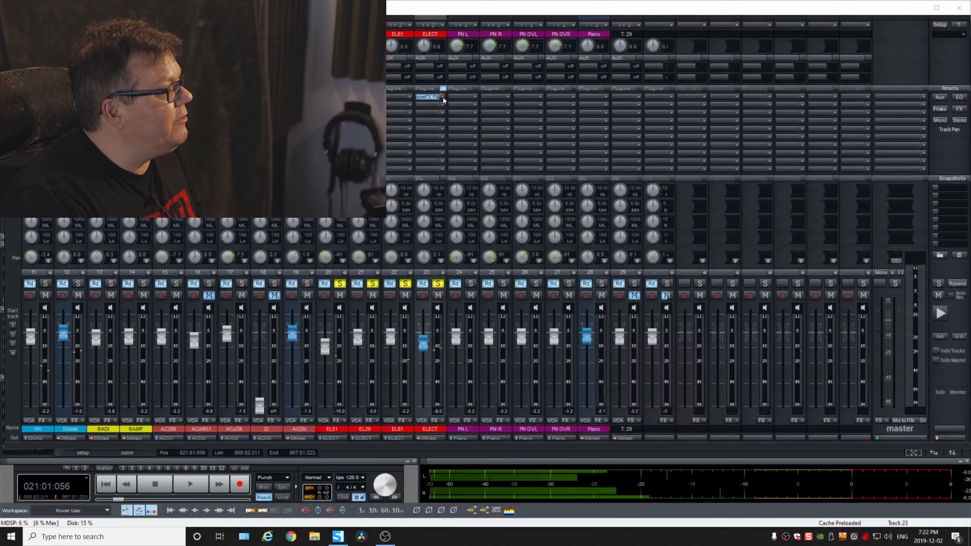
{"action": "left_click", "coordinate": [443, 98]}
{"action": "left_click", "coordinate": [446, 100]}
{"action": "left_click", "coordinate": [442, 97]}
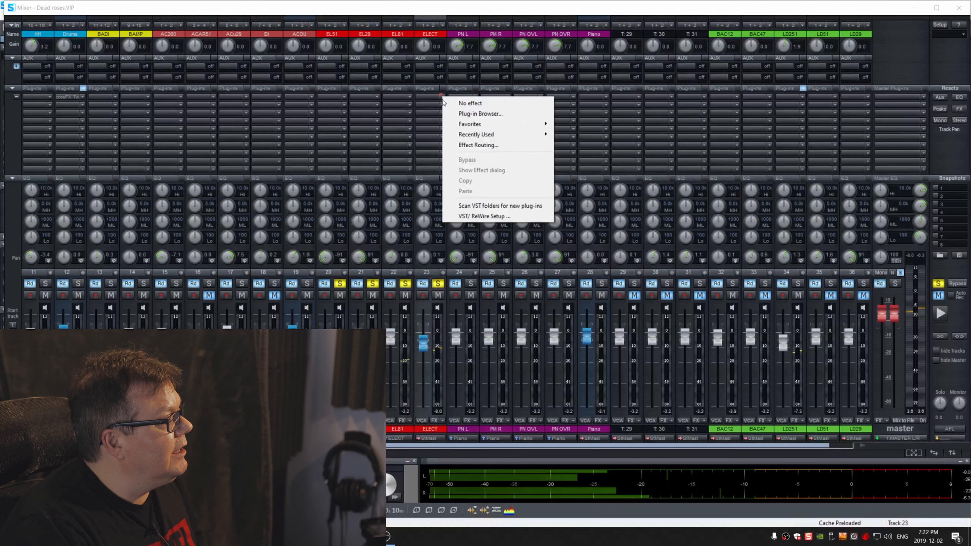
{"action": "mouse_move", "coordinate": [497, 124]}
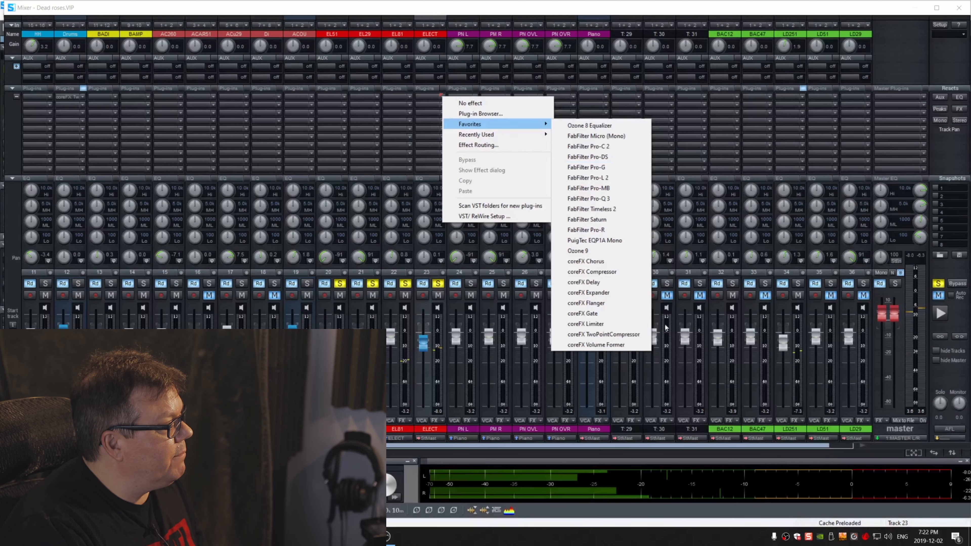
{"action": "mouse_move", "coordinate": [527, 124]}
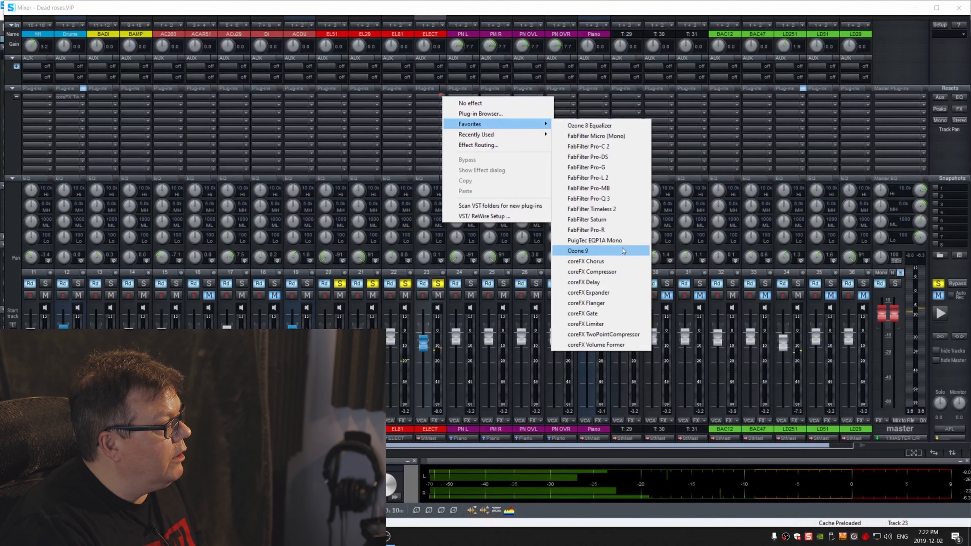
{"action": "left_click", "coordinate": [612, 314]}
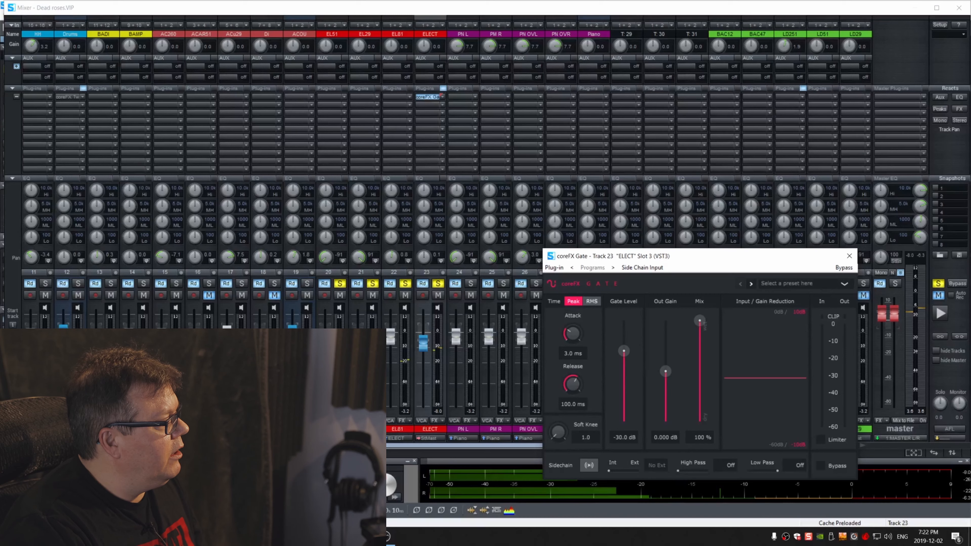
- Move coreFX Gate from ELECT to the SN drum track, solo SN and Drums instead of the electric guitars, and show the gate's interface
{"action": "left_click_drag", "start_coordinate": [336, 446], "coordinate": [92, 446]}
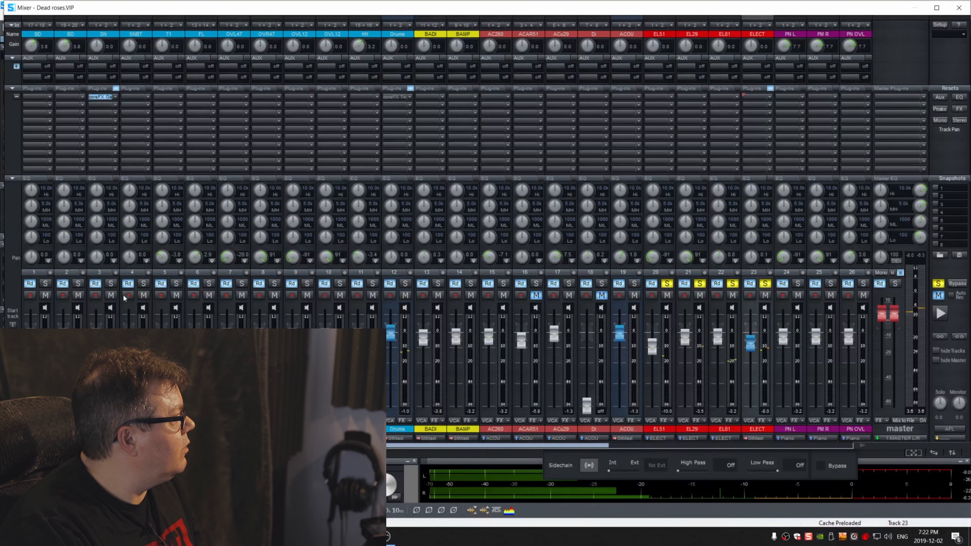
{"action": "left_click", "coordinate": [101, 97]}
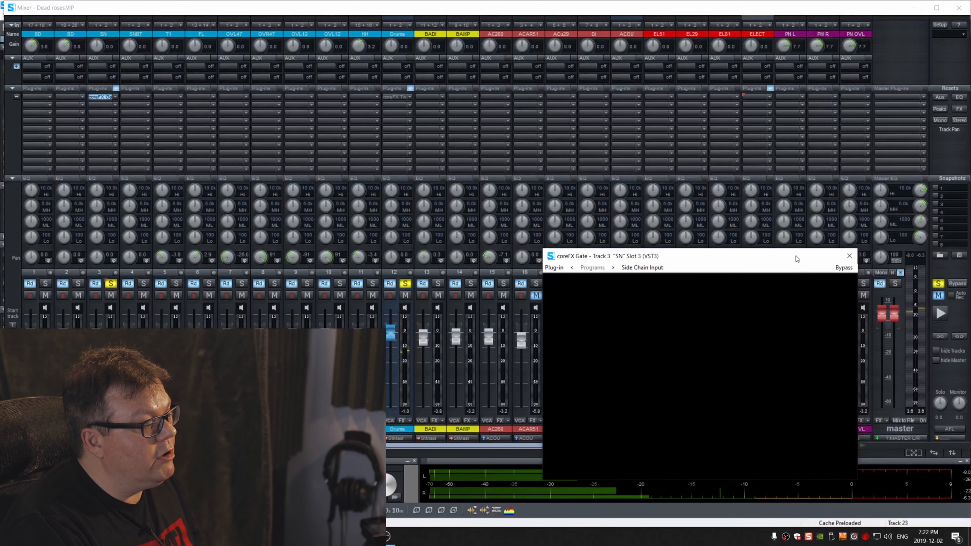
{"action": "left_click_drag", "start_coordinate": [798, 259], "coordinate": [762, 155]}
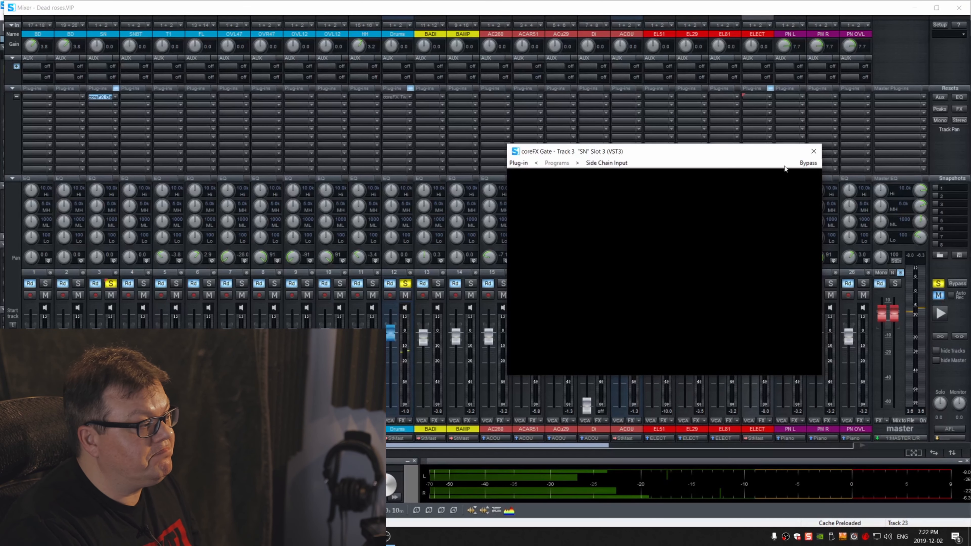
{"action": "left_click", "coordinate": [813, 152]}
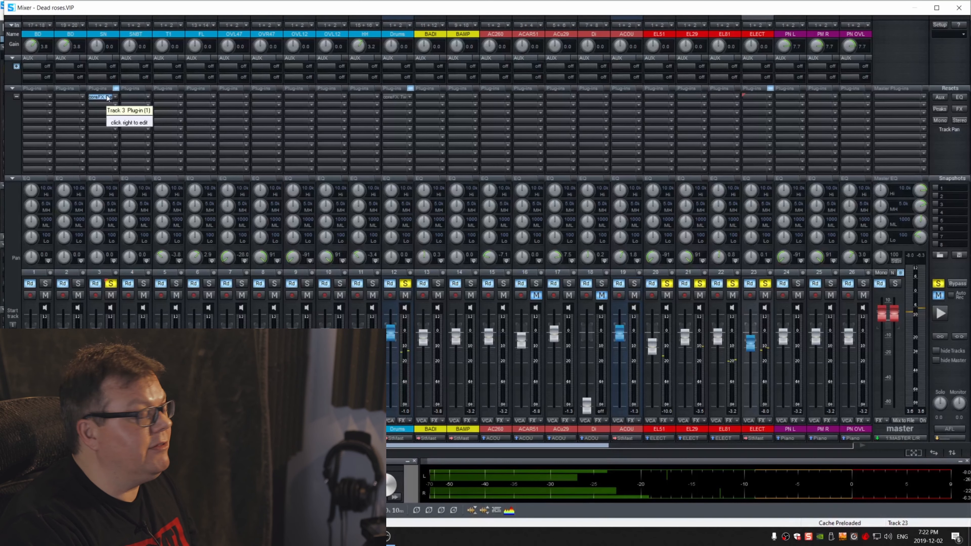
{"action": "left_click", "coordinate": [100, 101]}
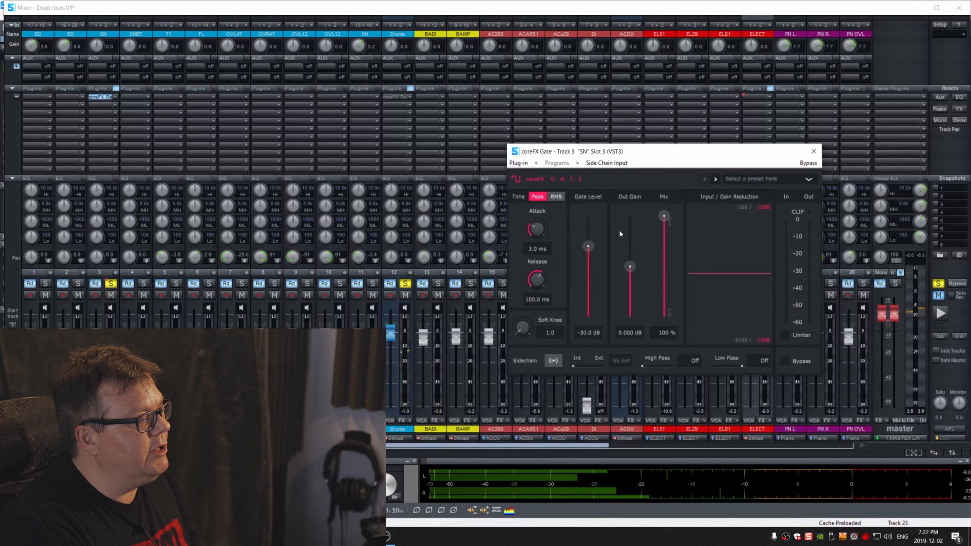
- Set the SN gate's Gate Level to -43.1 dB and Mix to 63% during playback
{"action": "mouse_move", "coordinate": [676, 162]}
{"action": "left_mouse_down"}
{"action": "mouse_move", "coordinate": [630, 152]}
{"action": "mouse_move", "coordinate": [679, 149]}
{"action": "left_mouse_up"}
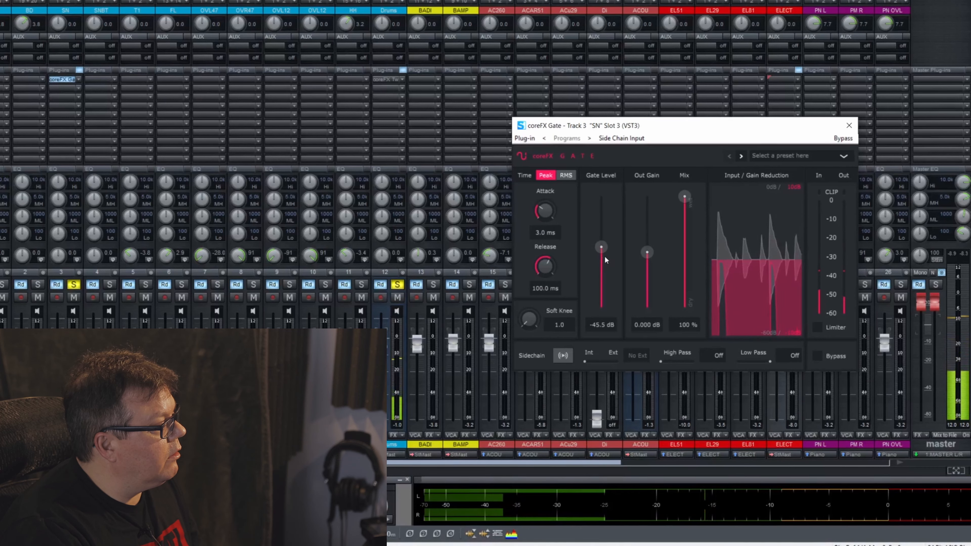
{"action": "left_click_drag", "start_coordinate": [604, 247], "coordinate": [605, 264]}
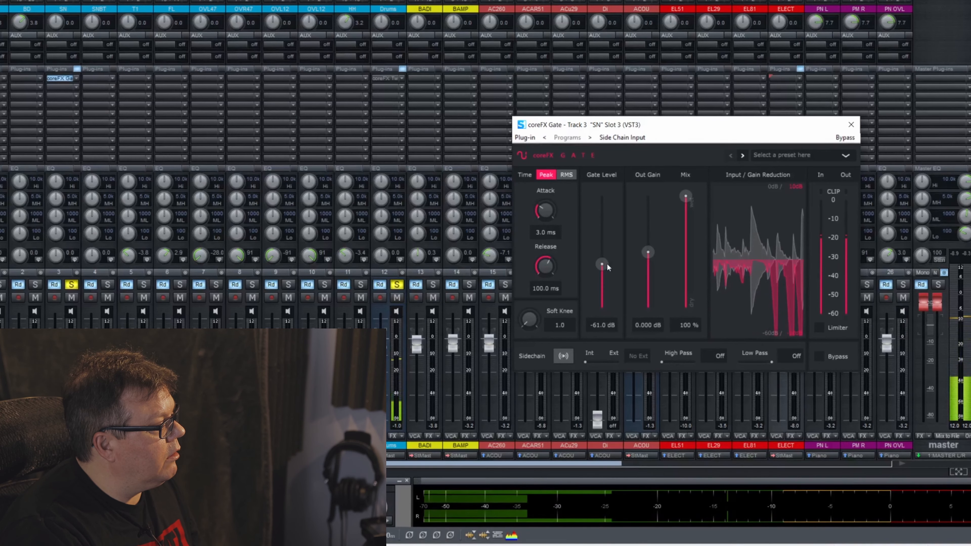
{"action": "left_click_drag", "start_coordinate": [606, 263], "coordinate": [604, 242]}
{"action": "left_click_drag", "start_coordinate": [686, 196], "coordinate": [695, 236]}
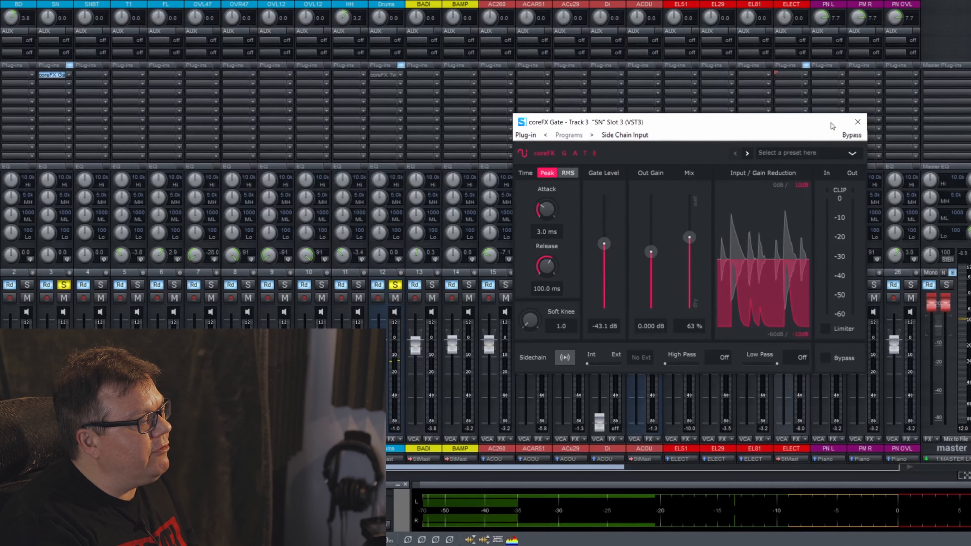
- Move coreFX Gate from SN to BD on track 2, switch the solo from SN to that track, and reopen the gate
{"action": "left_click", "coordinate": [866, 125]}
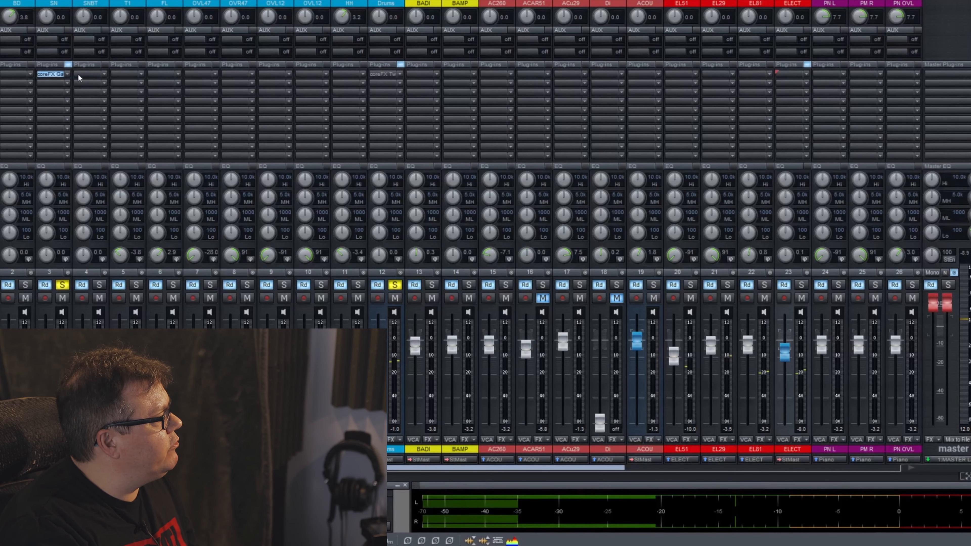
{"action": "left_click_drag", "start_coordinate": [16, 71], "coordinate": [16, 72]}
{"action": "left_click", "coordinate": [61, 284]}
{"action": "left_click", "coordinate": [23, 285]}
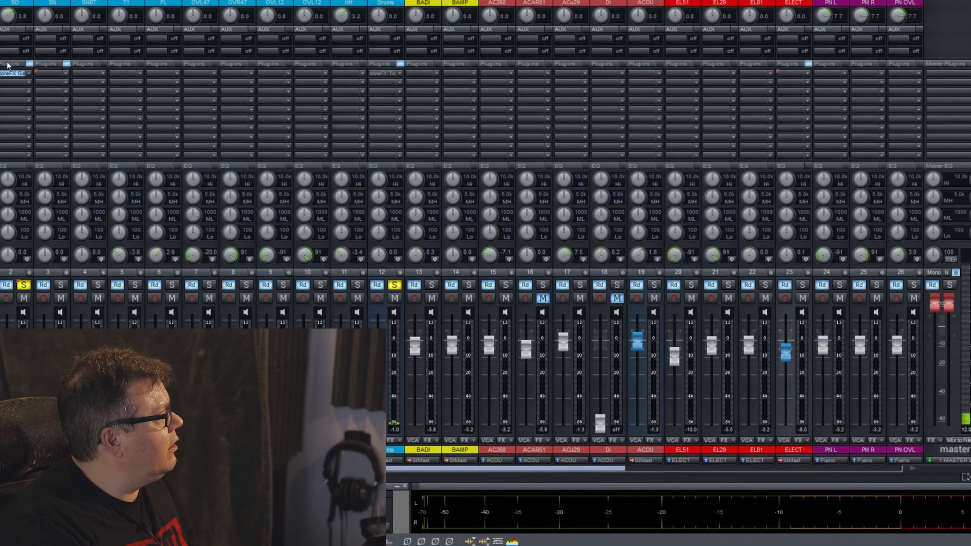
{"action": "left_click", "coordinate": [13, 73]}
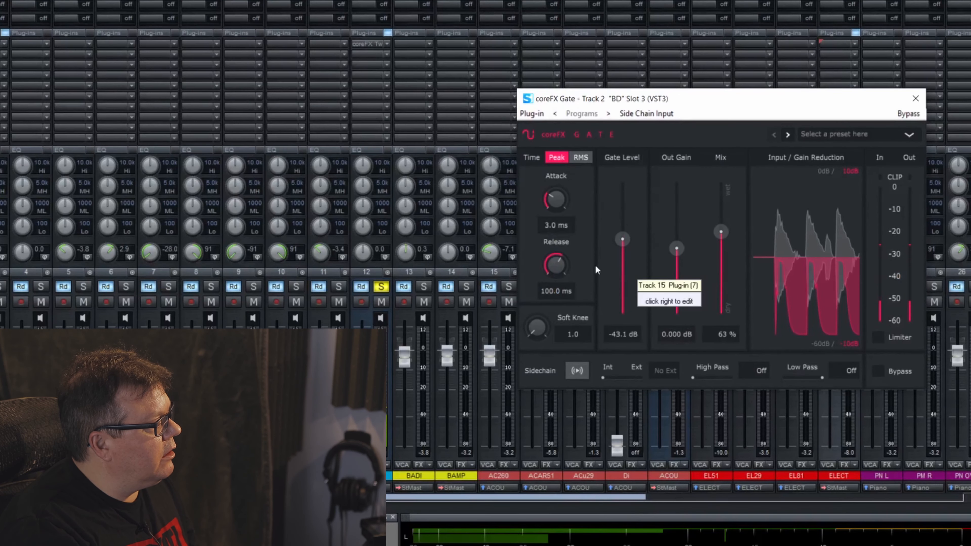
- Set the BD gate's Attack to 1.3 ms, Release to 52.5 ms and Gate Level to -28.6 dB
{"action": "left_click_drag", "start_coordinate": [625, 240], "coordinate": [625, 225]}
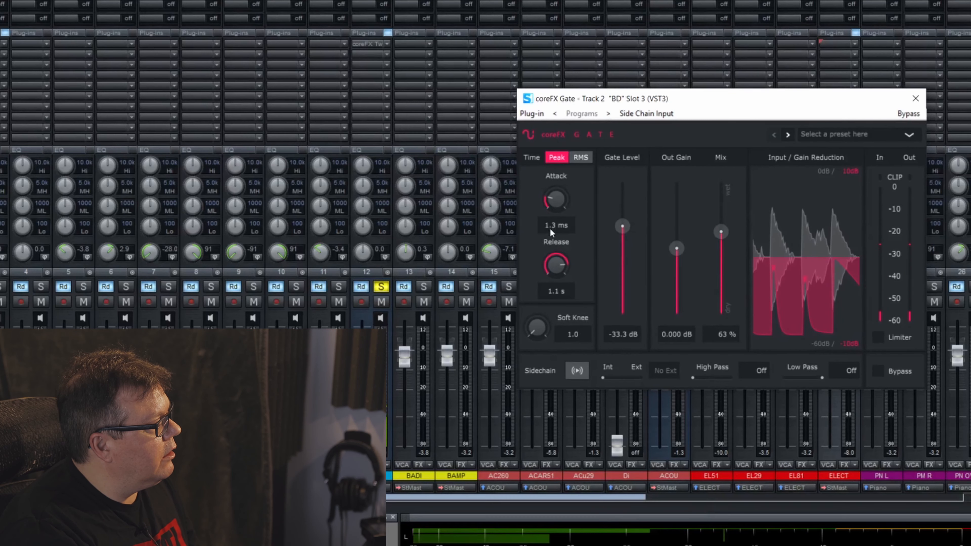
{"action": "left_click_drag", "start_coordinate": [549, 229], "coordinate": [540, 258]}
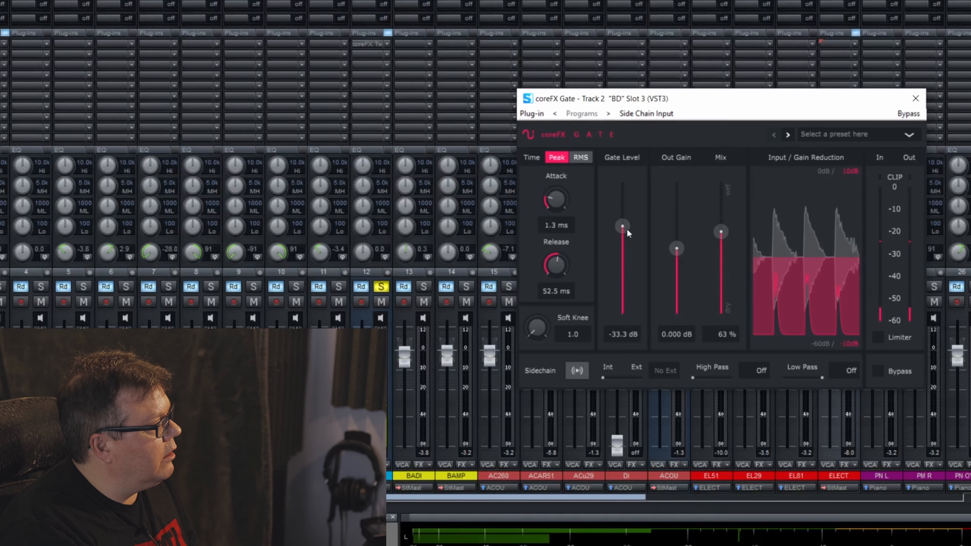
{"action": "left_click_drag", "start_coordinate": [624, 220], "coordinate": [624, 219]}
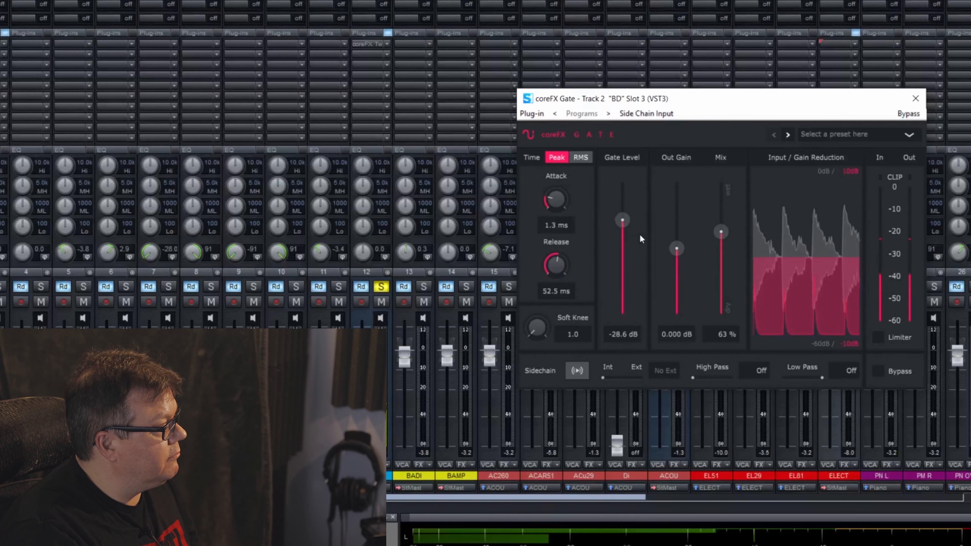
- Set the BD gate's Gate Level to -37.5 dB, Out Gain to 10.80 dB and Mix to 46%
{"action": "left_click_drag", "start_coordinate": [623, 226], "coordinate": [678, 227]}
{"action": "left_click_drag", "start_coordinate": [623, 241], "coordinate": [677, 213]}
{"action": "left_click_drag", "start_coordinate": [623, 232], "coordinate": [627, 233]}
{"action": "left_click_drag", "start_coordinate": [721, 231], "coordinate": [728, 168]}
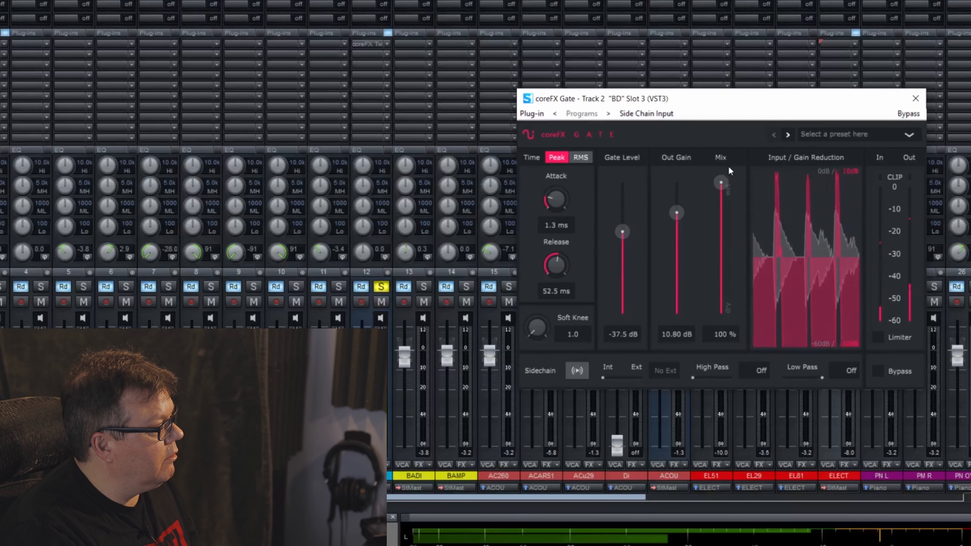
{"action": "left_click_drag", "start_coordinate": [720, 182], "coordinate": [721, 253]}
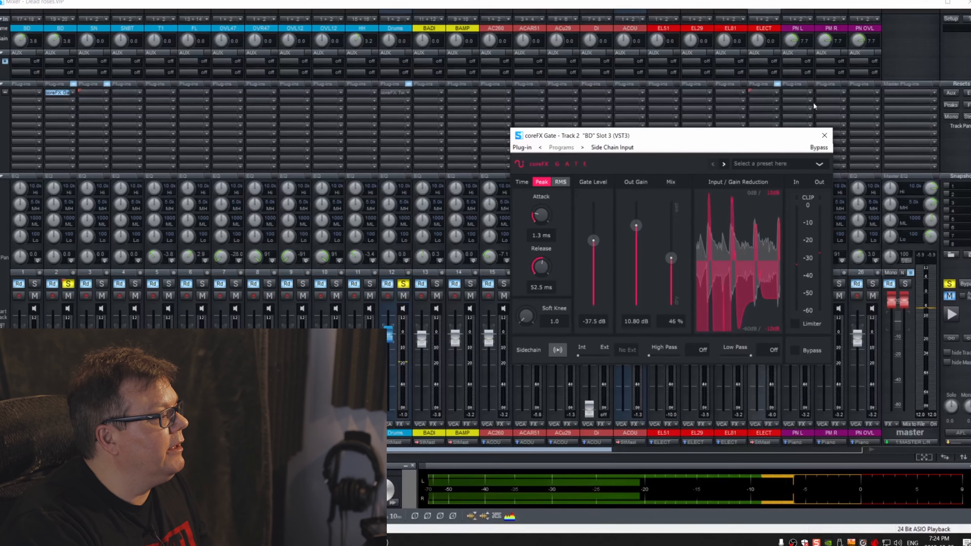
- Close the coreFX Gate window and remove the gate from BD on track 2
{"action": "left_click", "coordinate": [823, 135]}
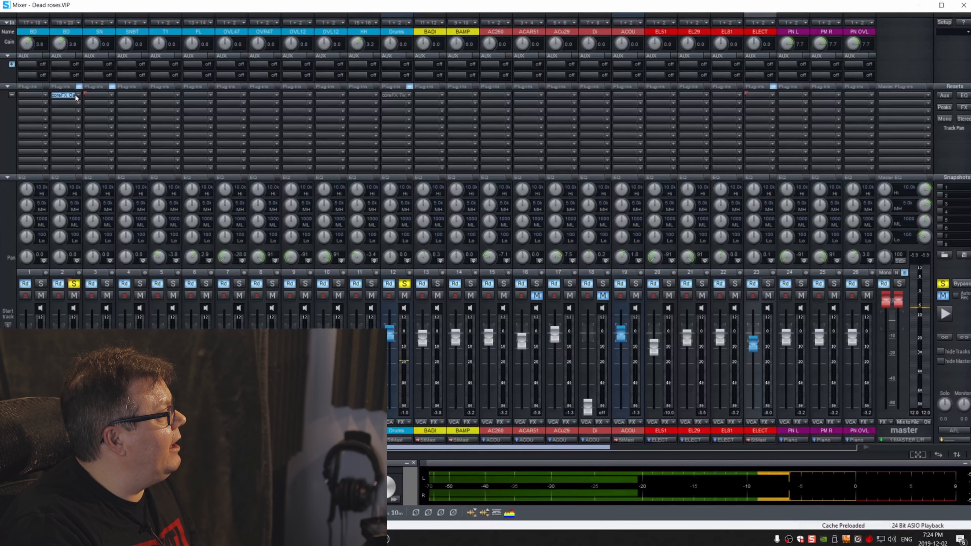
{"action": "right_click", "coordinate": [80, 98]}
{"action": "left_click", "coordinate": [84, 103]}
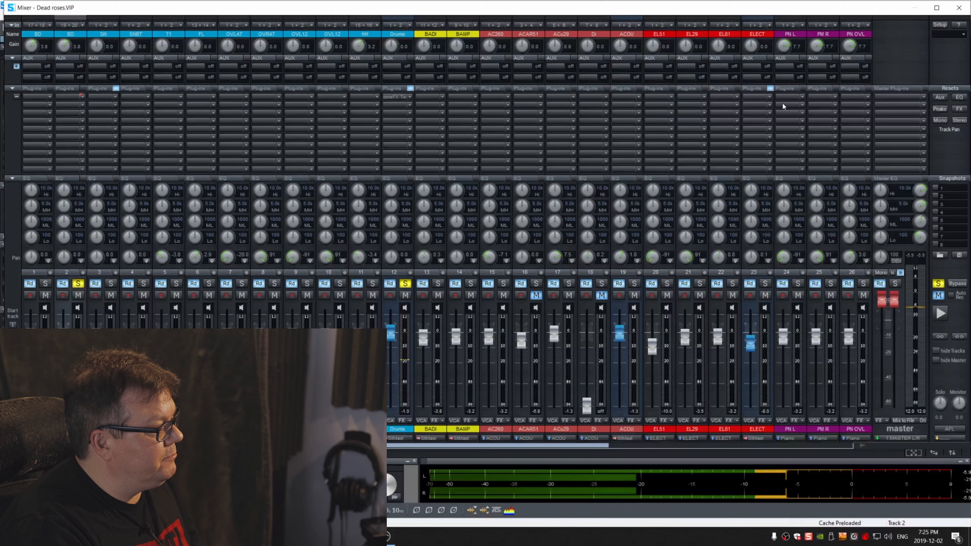
- Insert coreFX Volume Former on the ACOU track and place its window clear of that track
{"action": "left_click", "coordinate": [769, 98]}
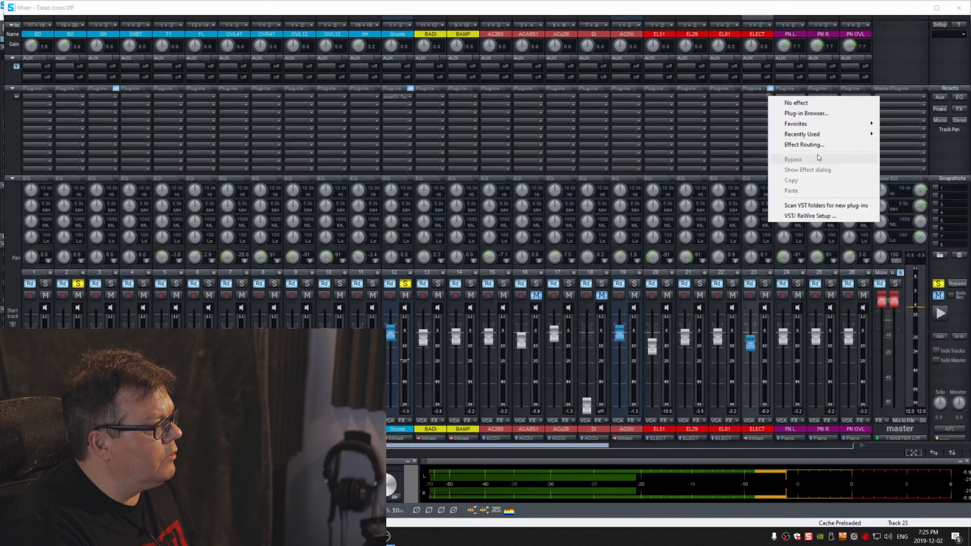
{"action": "mouse_move", "coordinate": [815, 125]}
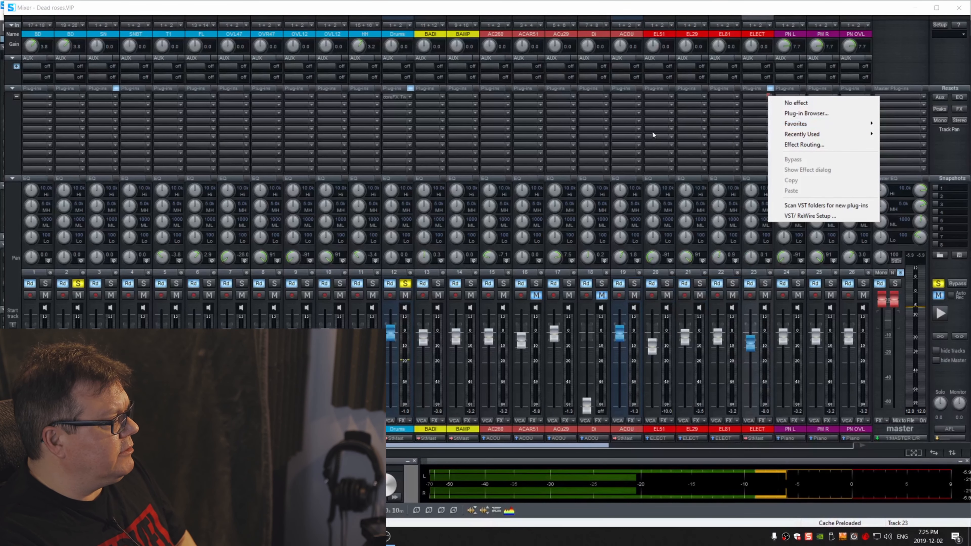
{"action": "left_click", "coordinate": [638, 100]}
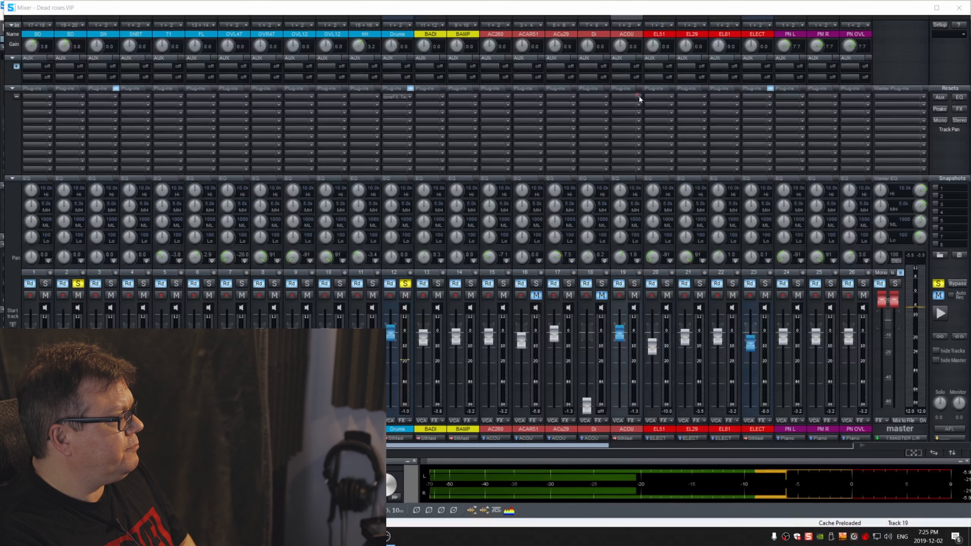
{"action": "left_click", "coordinate": [638, 97]}
{"action": "mouse_move", "coordinate": [713, 136]}
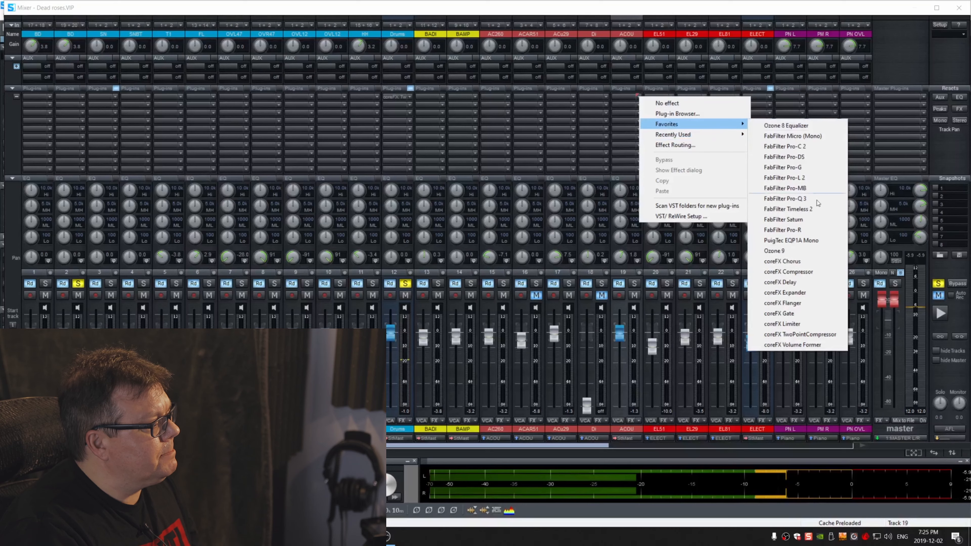
{"action": "left_click", "coordinate": [796, 349]}
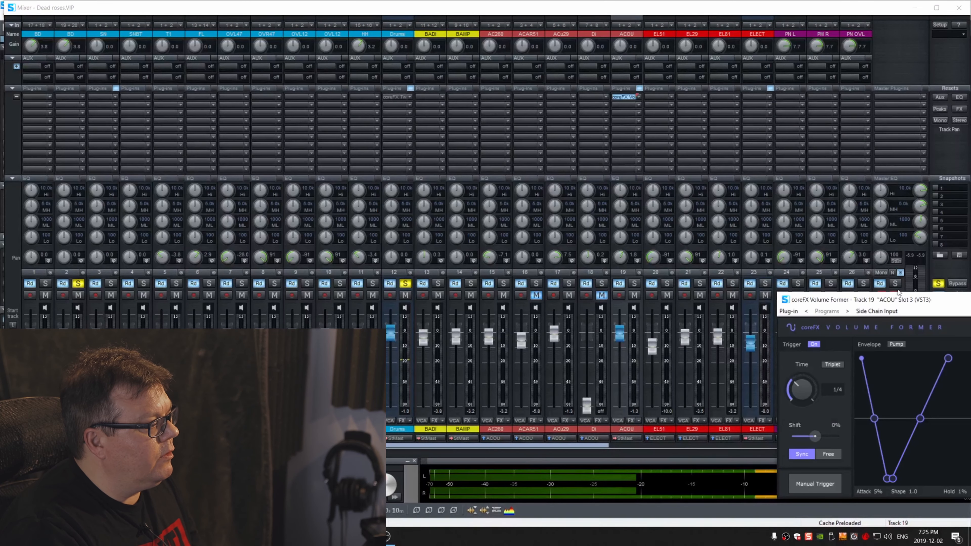
{"action": "left_click_drag", "start_coordinate": [908, 306], "coordinate": [582, 146]}
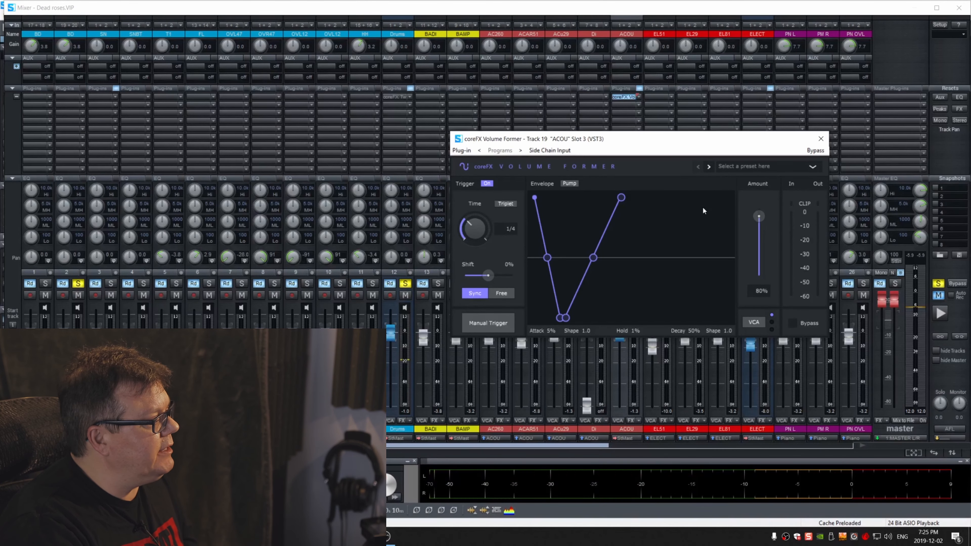
{"action": "left_click_drag", "start_coordinate": [659, 145], "coordinate": [380, 71]}
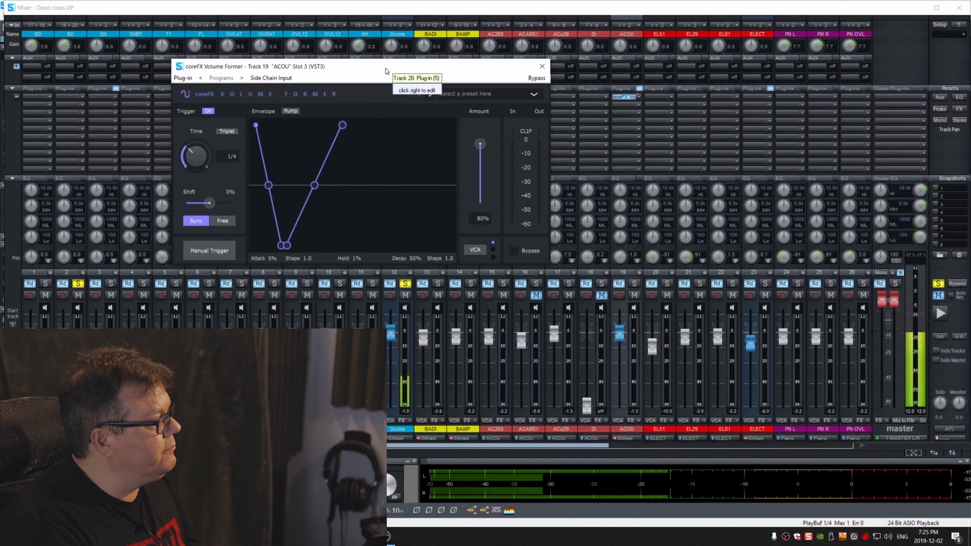
- Switch the solos from BD and Drums to AC260, ACu29 and ACOU, and reopen Volume Former on ACOU
{"action": "left_click", "coordinate": [75, 285]}
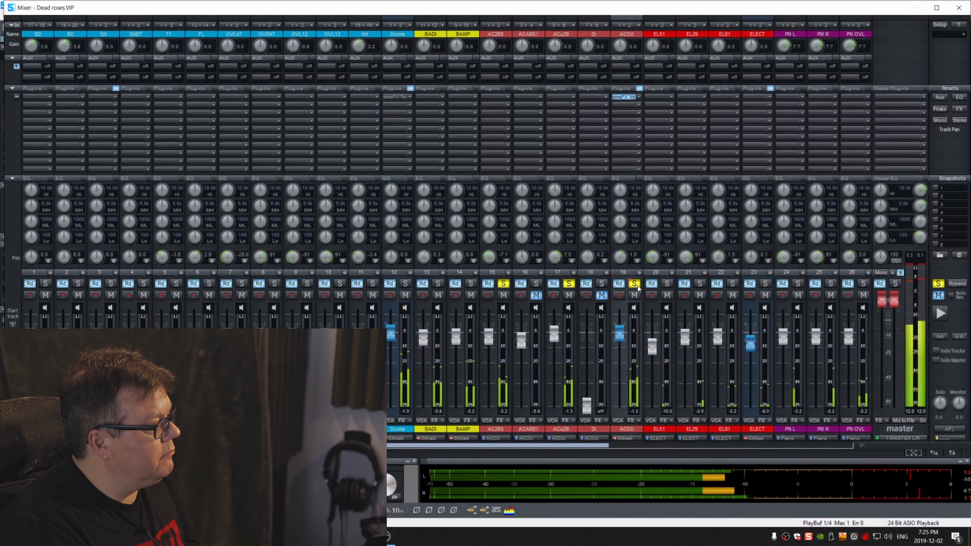
{"action": "left_click", "coordinate": [629, 99]}
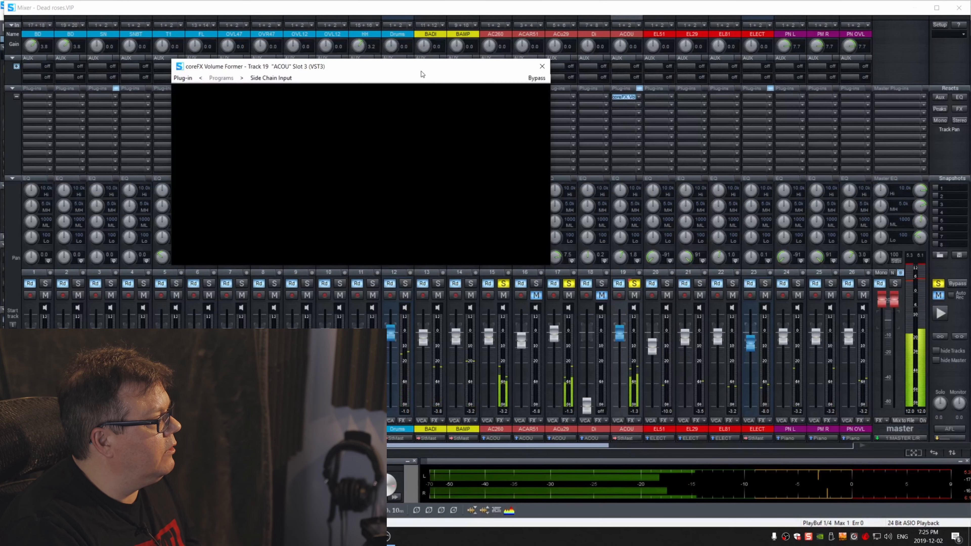
{"action": "left_click", "coordinate": [543, 67]}
{"action": "left_click", "coordinate": [626, 97]}
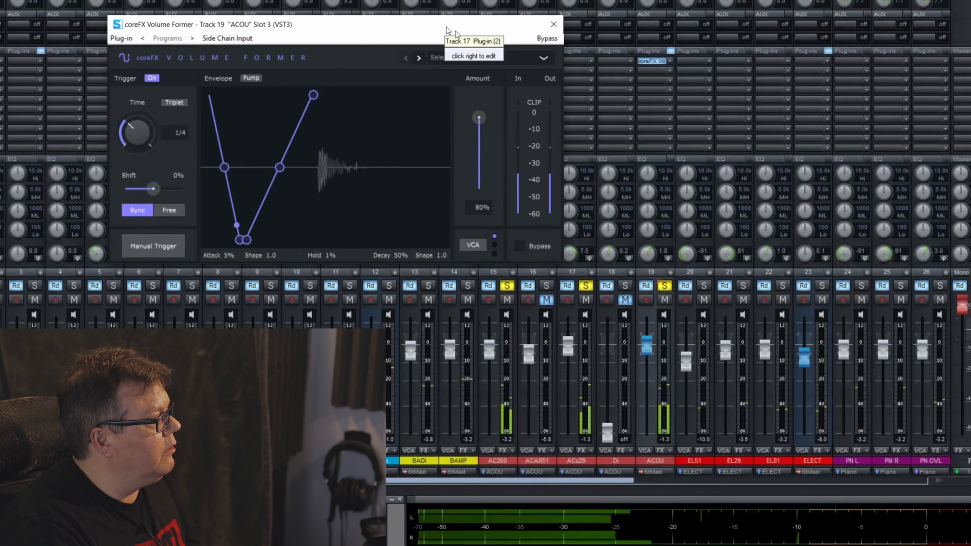
{"action": "left_click_drag", "start_coordinate": [448, 31], "coordinate": [784, 121]}
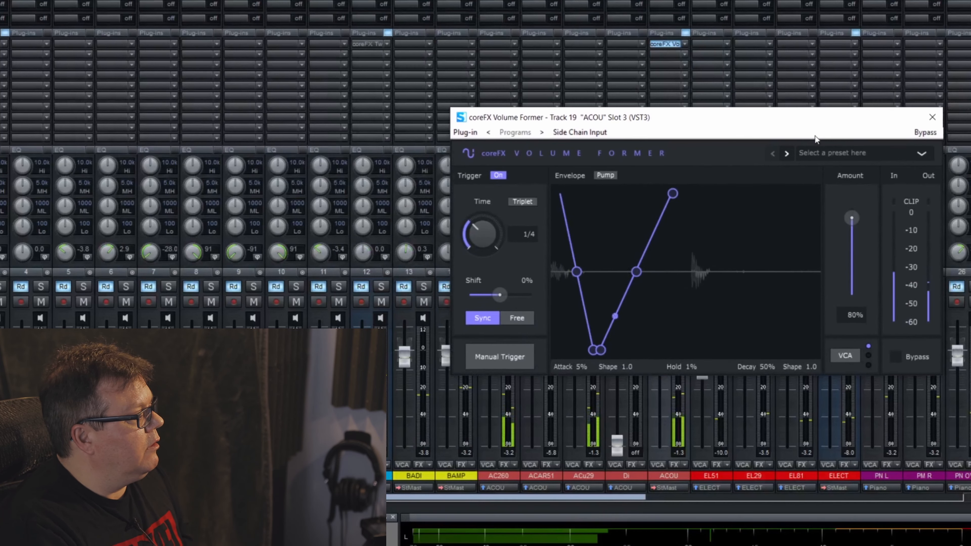
- Set the Volume Former envelope's attack Shape to 1.9 and decay Shape to 1.8, and its Time to 1/16
{"action": "left_click_drag", "start_coordinate": [635, 272], "coordinate": [622, 239]}
{"action": "left_click_drag", "start_coordinate": [571, 273], "coordinate": [610, 234]}
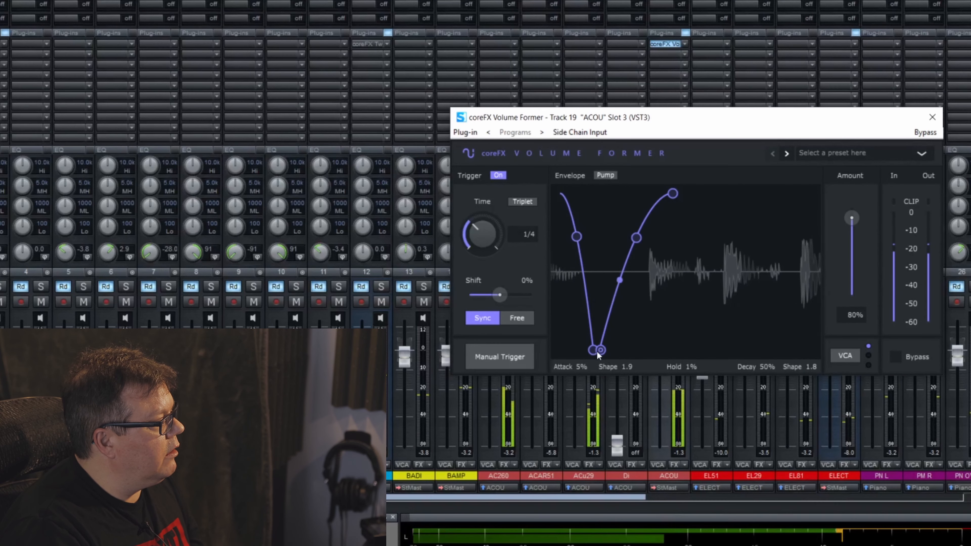
{"action": "left_click_drag", "start_coordinate": [475, 243], "coordinate": [485, 182]}
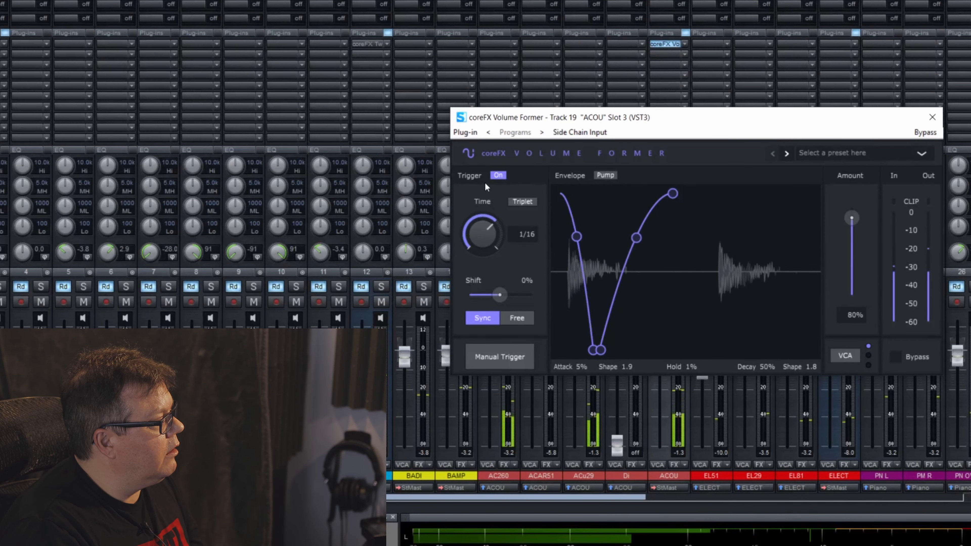
- Set the envelope's Attack to 19% with Shape 1.7, Hold to 9%, and Decay to 1% with Shape 1.0
{"action": "mouse_move", "coordinate": [600, 349]}
{"action": "left_mouse_down"}
{"action": "mouse_move", "coordinate": [694, 350]}
{"action": "mouse_move", "coordinate": [616, 349]}
{"action": "left_mouse_up"}
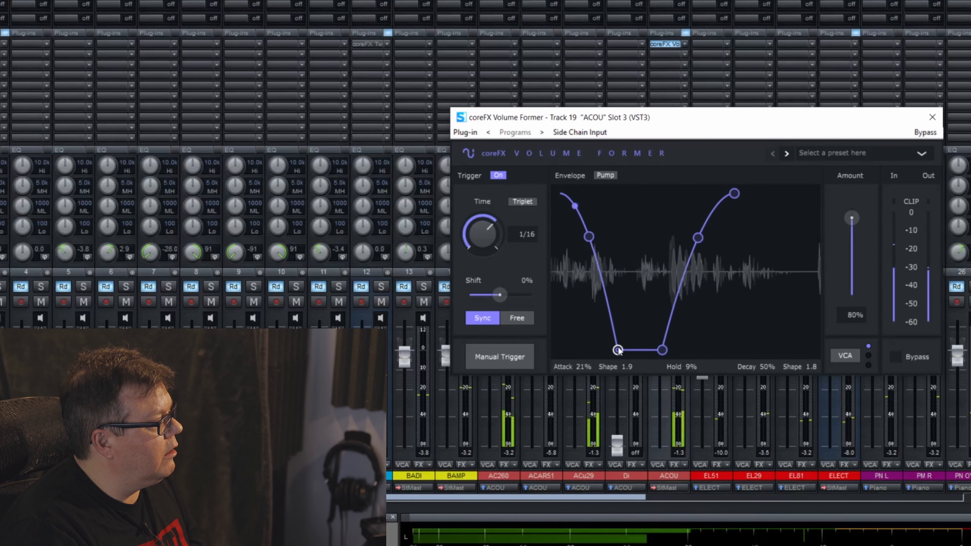
{"action": "left_click_drag", "start_coordinate": [696, 238], "coordinate": [715, 255]}
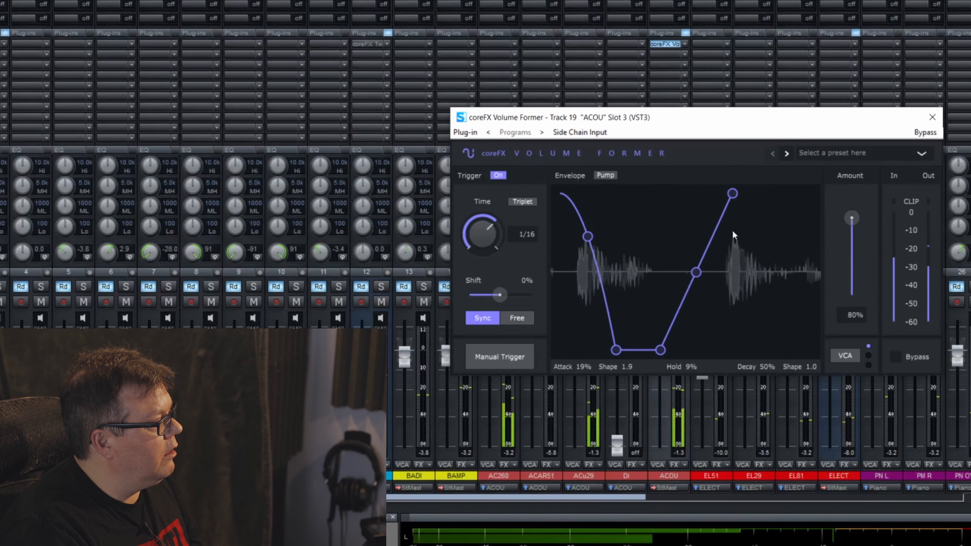
{"action": "left_click_drag", "start_coordinate": [732, 193], "coordinate": [668, 193]}
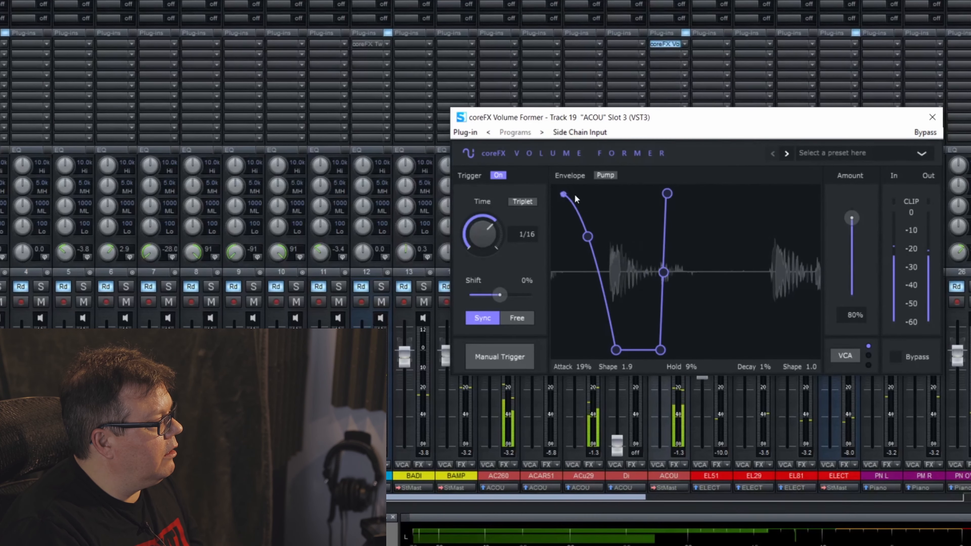
{"action": "left_click_drag", "start_coordinate": [588, 236], "coordinate": [610, 238]}
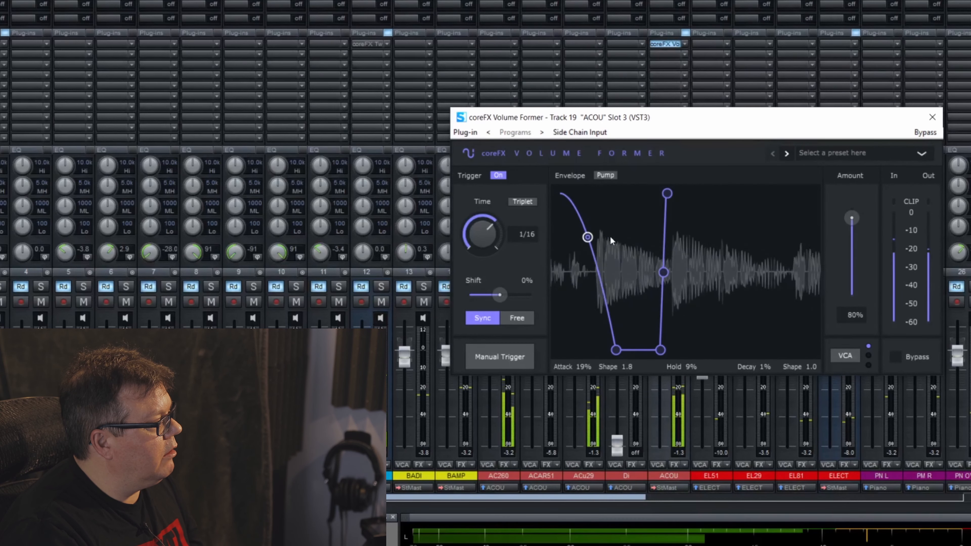
- Lengthen the envelope's Decay to 100%, set its Shape to 2.2, and shorten the Decay to 15%
{"action": "left_click_drag", "start_coordinate": [668, 195], "coordinate": [749, 201]}
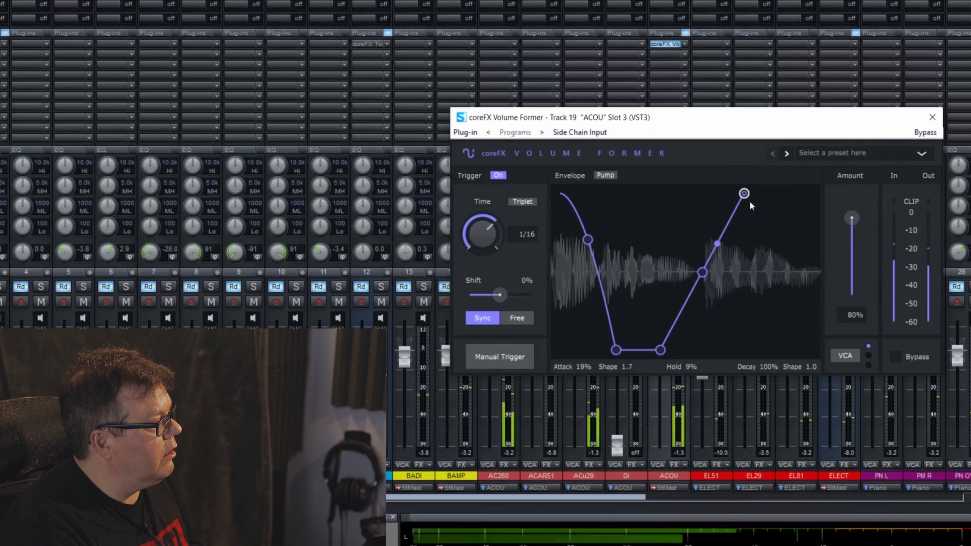
{"action": "left_click_drag", "start_coordinate": [701, 276], "coordinate": [655, 227]}
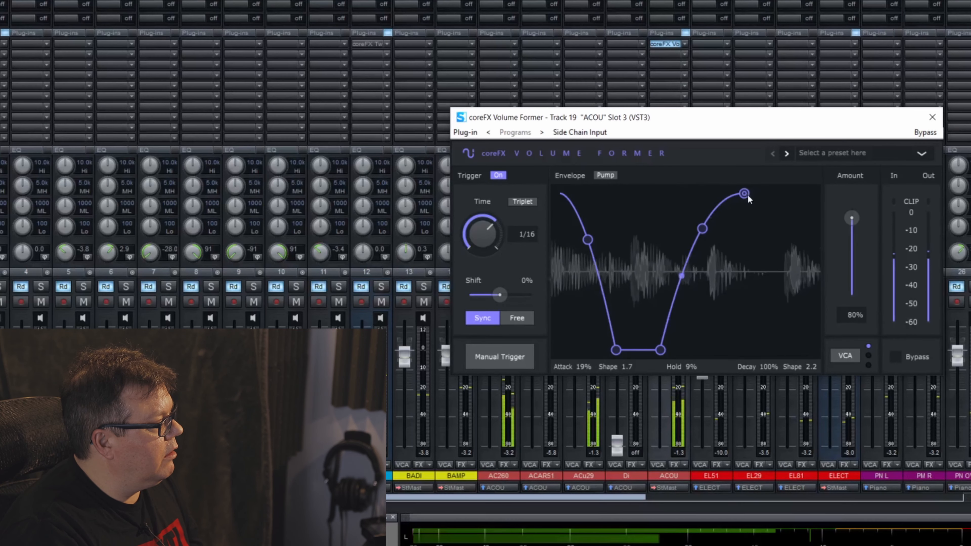
{"action": "left_click_drag", "start_coordinate": [745, 194], "coordinate": [713, 194]}
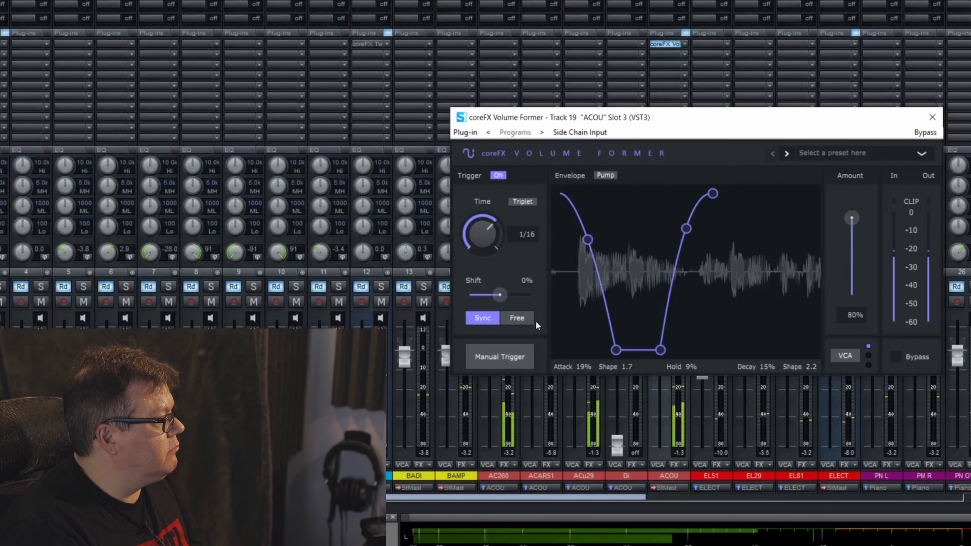
- Switch Volume Former to Free timing, fire its manual trigger and shorten the envelope's hold
{"action": "left_click", "coordinate": [518, 318]}
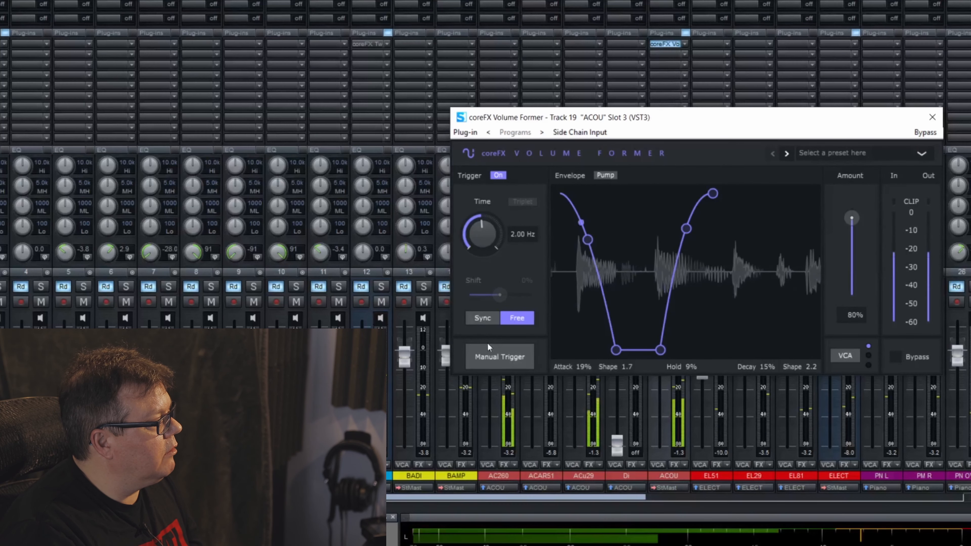
{"action": "left_click", "coordinate": [503, 360]}
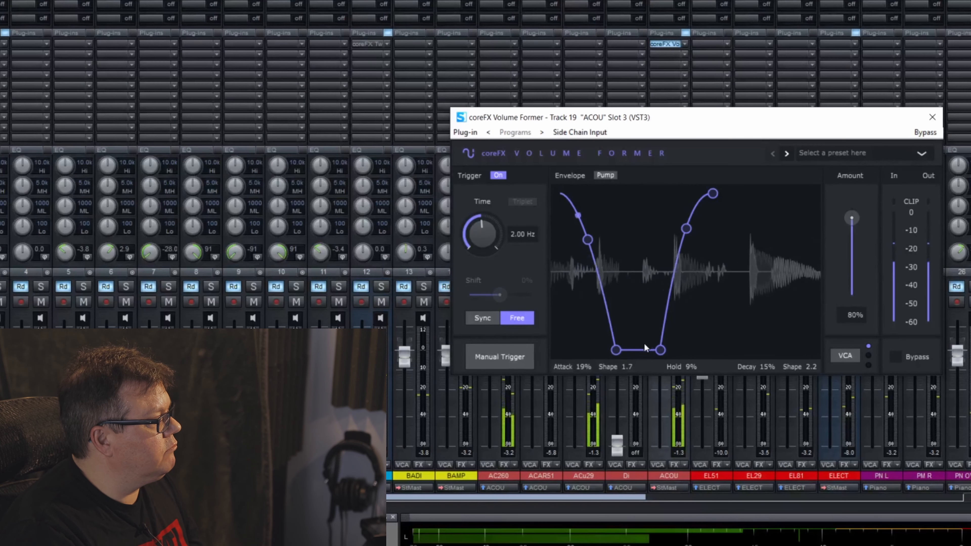
{"action": "left_click_drag", "start_coordinate": [660, 350], "coordinate": [633, 350]}
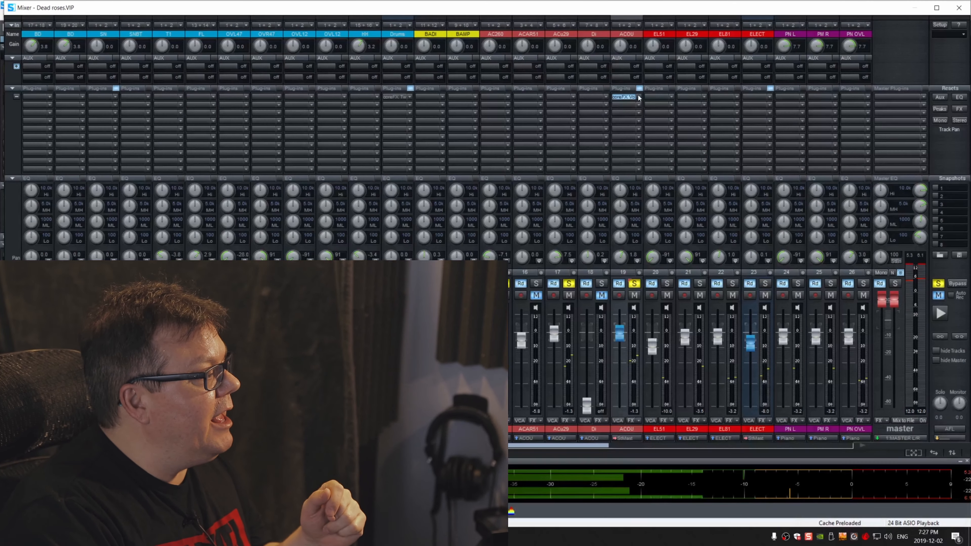
- Bypass coreFX Volume Former on the ACOU track
{"action": "left_click", "coordinate": [638, 98]}
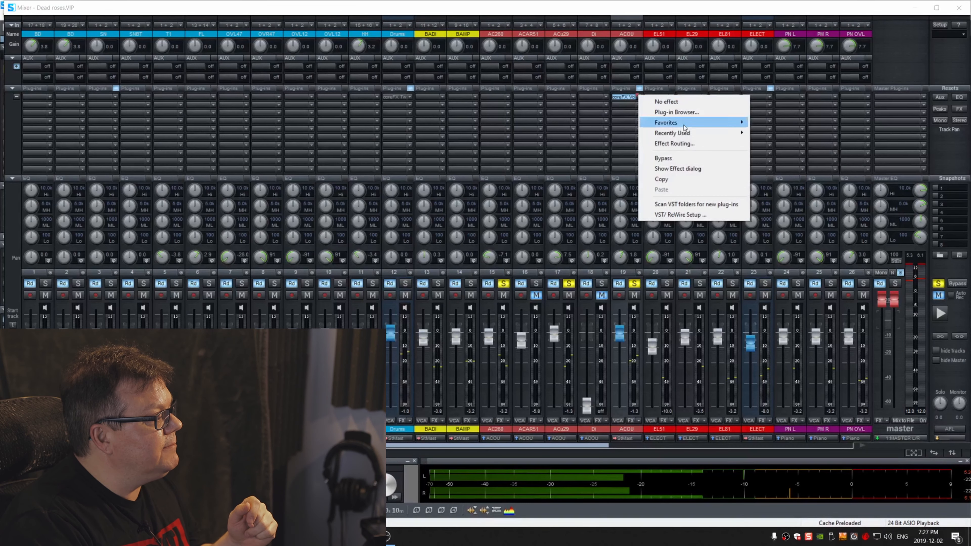
{"action": "mouse_move", "coordinate": [715, 125]}
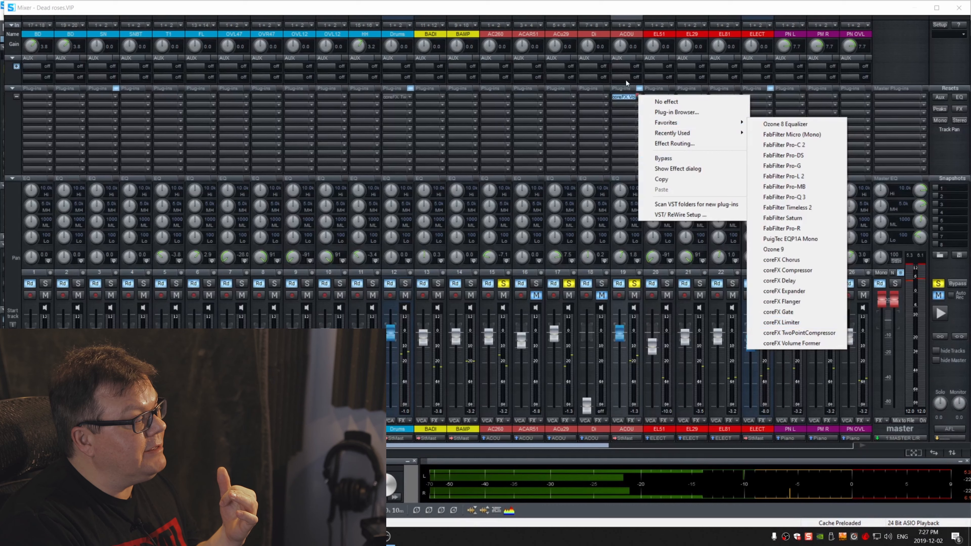
{"action": "left_click", "coordinate": [622, 98]}
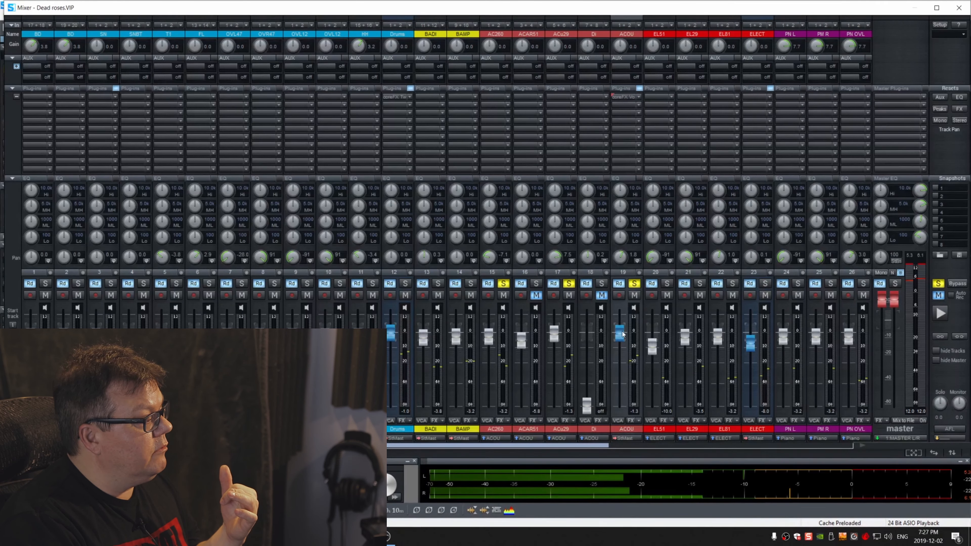
- Clear the track solos, insert coreFX Limiter on the master channel and move its window into view
{"action": "left_click_drag", "start_coordinate": [587, 446], "coordinate": [806, 446]}
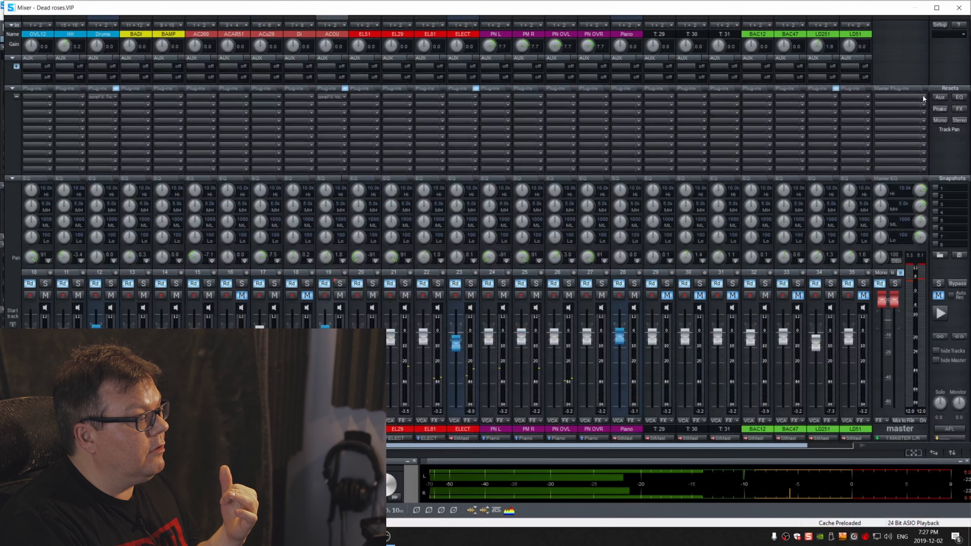
{"action": "left_click", "coordinate": [924, 97]}
{"action": "mouse_move", "coordinate": [919, 127]}
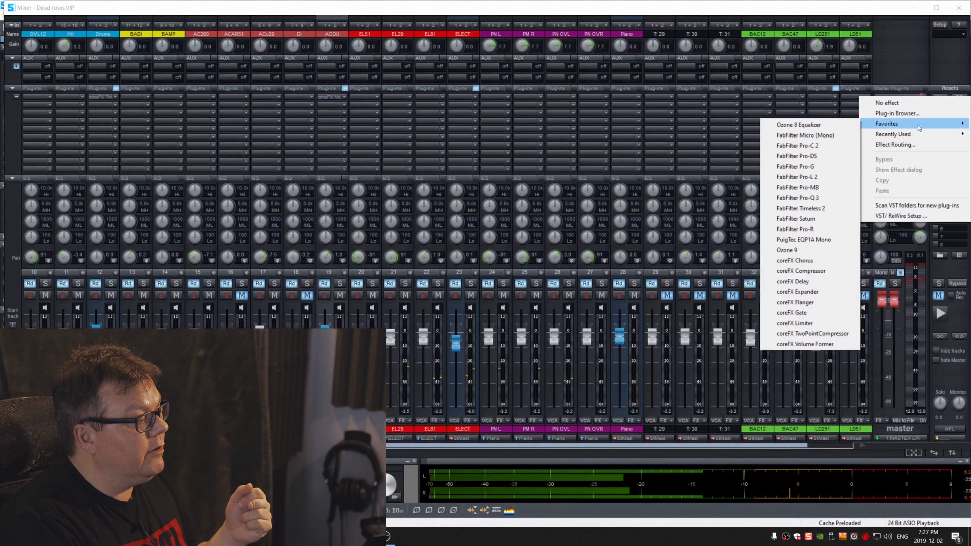
{"action": "left_click", "coordinate": [818, 324]}
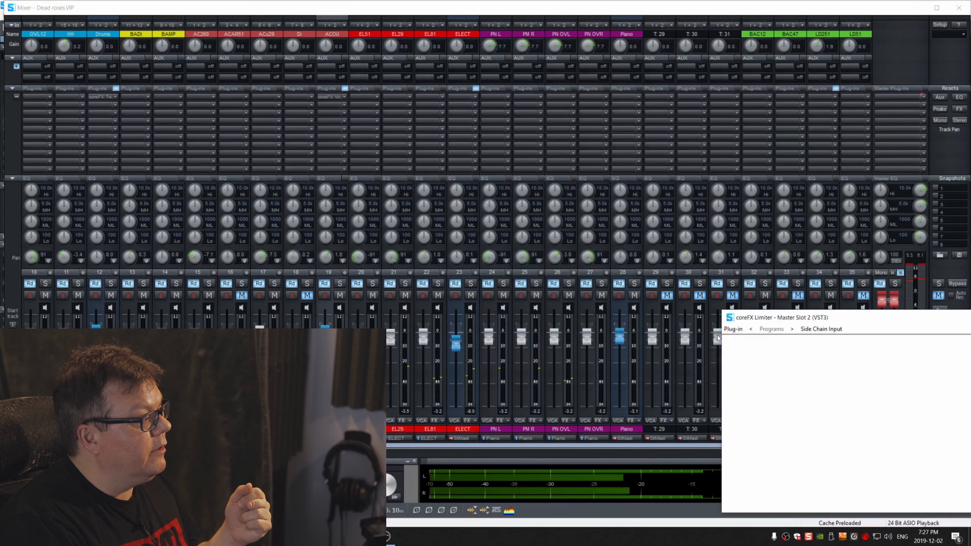
{"action": "left_click_drag", "start_coordinate": [850, 318], "coordinate": [690, 168]}
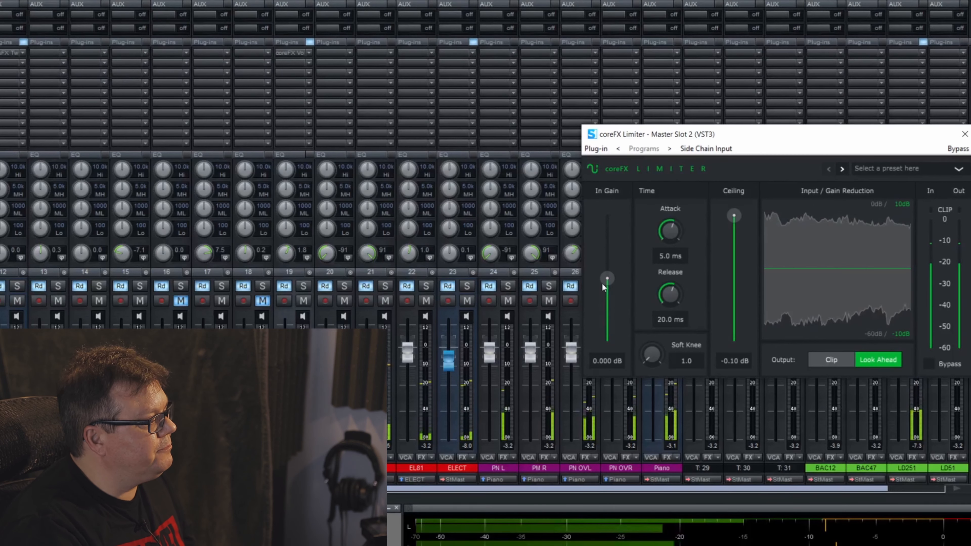
- Set the master limiter's In Gain to 7.981 dB and Ceiling to -10.8 dB during playback
{"action": "mouse_move", "coordinate": [606, 279]}
{"action": "left_mouse_down"}
{"action": "mouse_move", "coordinate": [606, 259]}
{"action": "mouse_move", "coordinate": [607, 268]}
{"action": "left_mouse_up"}
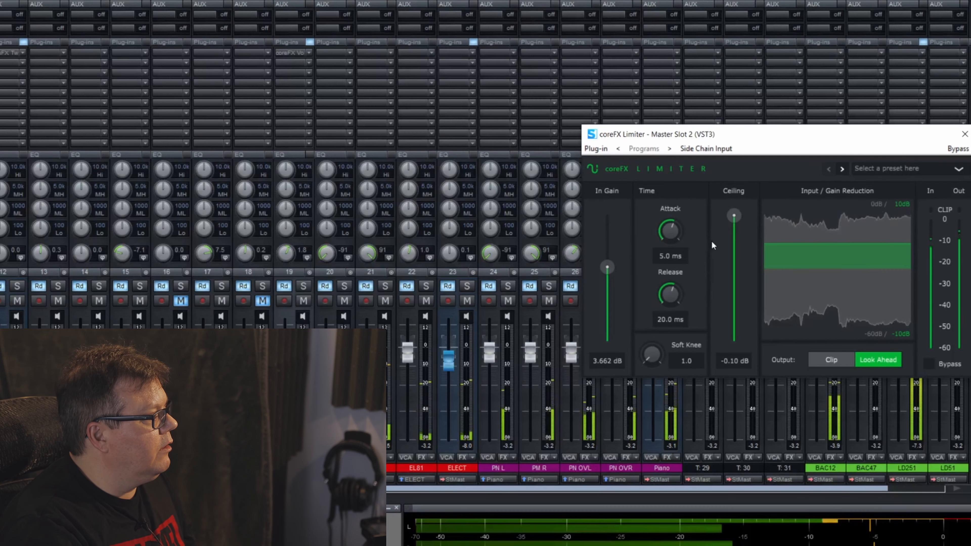
{"action": "left_click_drag", "start_coordinate": [611, 256], "coordinate": [610, 251]}
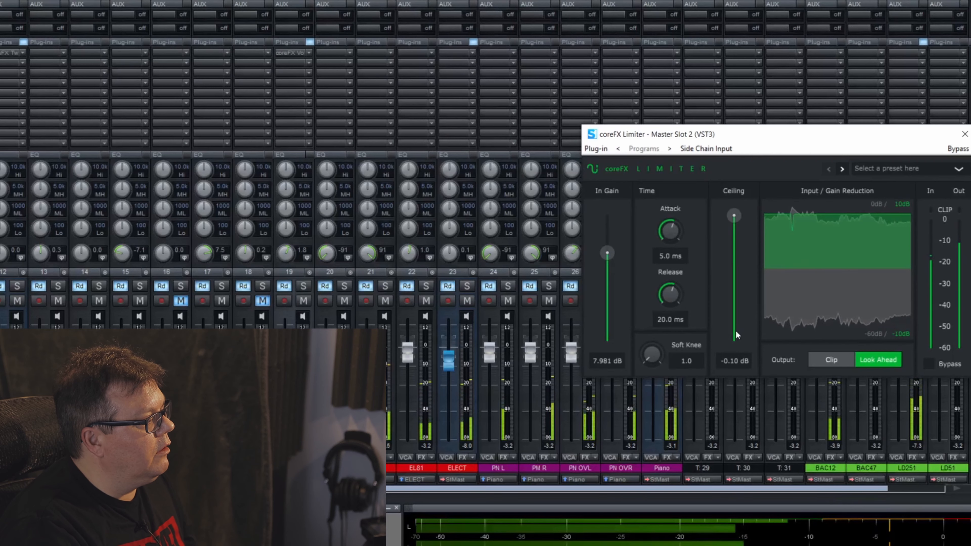
{"action": "left_click_drag", "start_coordinate": [733, 228], "coordinate": [733, 234]}
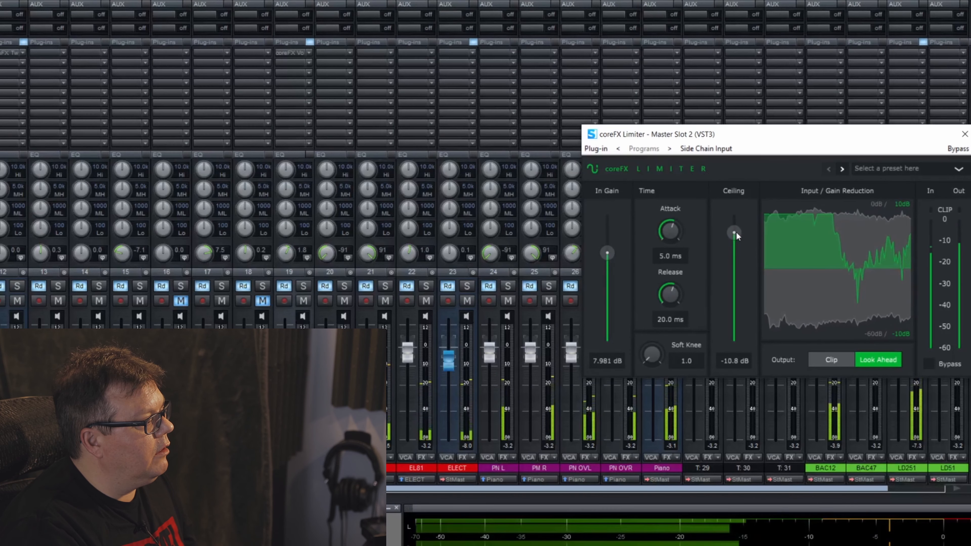
- Set the master limiter's Ceiling to -3.75 dB and its In Gain to 0.657 dB
{"action": "mouse_move", "coordinate": [607, 261]}
{"action": "left_mouse_down"}
{"action": "mouse_move", "coordinate": [607, 239]}
{"action": "mouse_move", "coordinate": [610, 253]}
{"action": "left_mouse_up"}
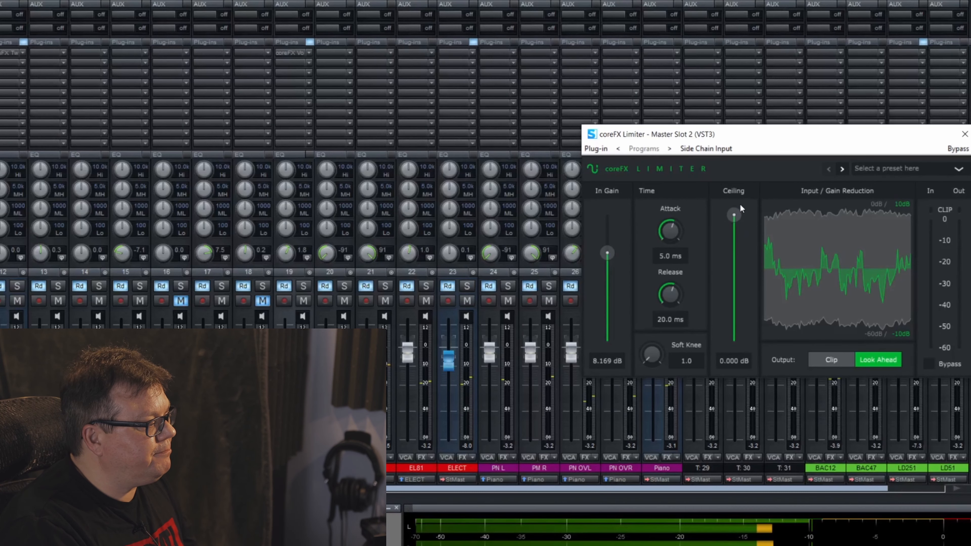
{"action": "left_click_drag", "start_coordinate": [739, 211], "coordinate": [740, 216]}
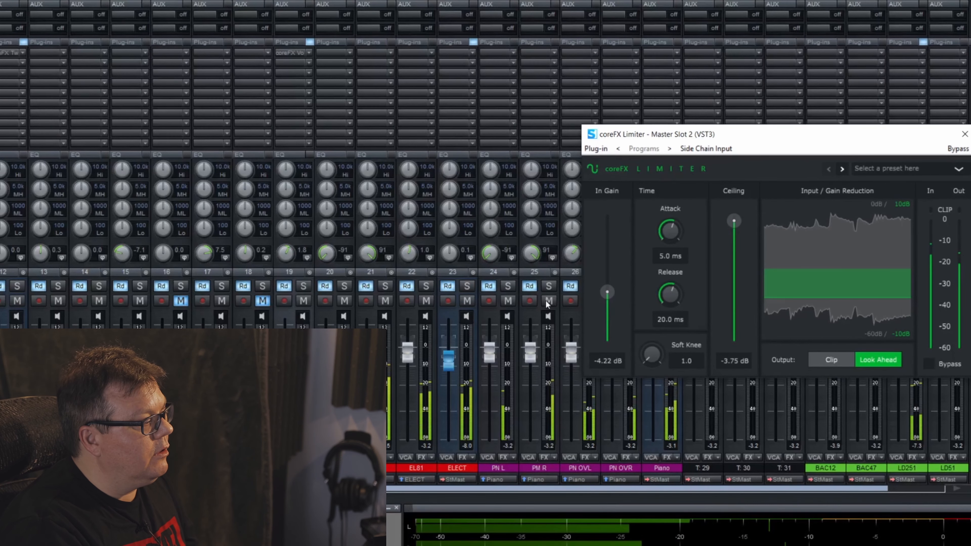
{"action": "left_click_drag", "start_coordinate": [607, 293], "coordinate": [608, 276]}
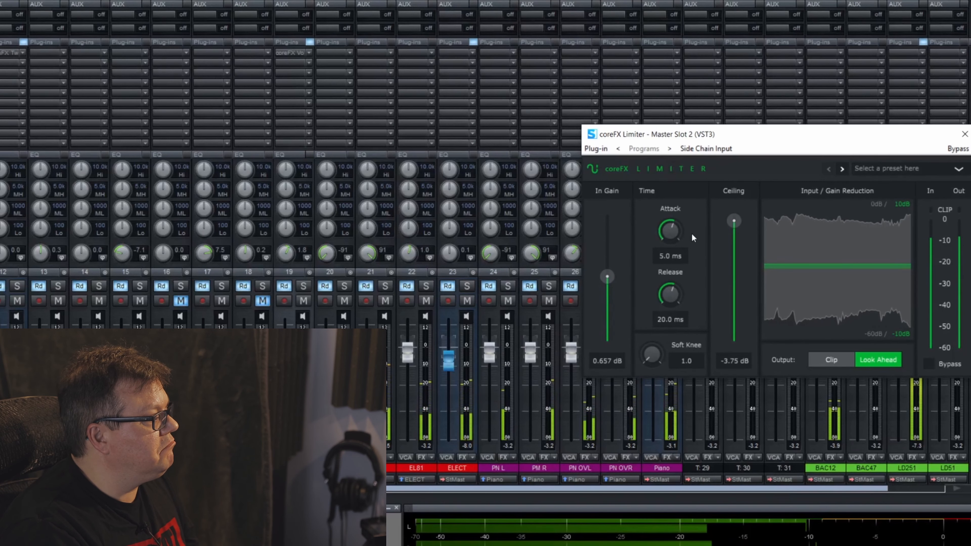
- Set the master limiter's Attack to 31.8 ms and its Release to 25.9 ms during playback
{"action": "left_click_drag", "start_coordinate": [672, 226], "coordinate": [681, 228]}
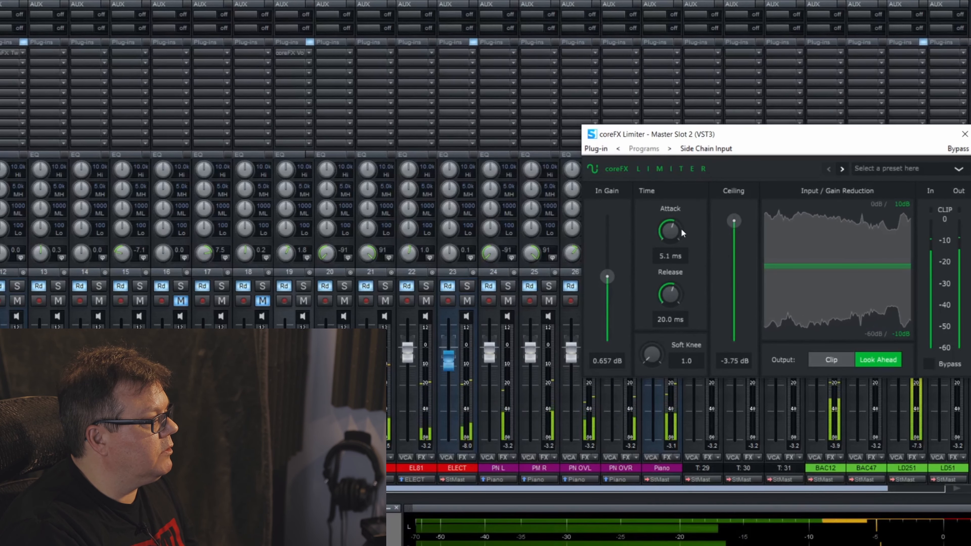
{"action": "left_click_drag", "start_coordinate": [706, 262], "coordinate": [703, 172]}
{"action": "left_click_drag", "start_coordinate": [687, 215], "coordinate": [686, 214]}
{"action": "left_click_drag", "start_coordinate": [672, 302], "coordinate": [675, 287]}
{"action": "left_click_drag", "start_coordinate": [676, 237], "coordinate": [676, 231]}
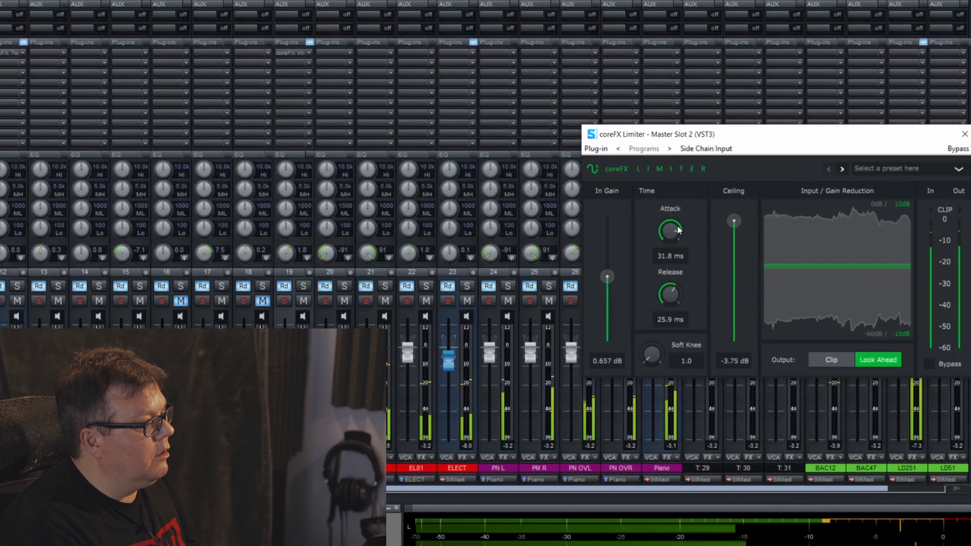
- Raise the master limiter's In Gain to 2.723 dB and close the plug-in window
{"action": "left_click_drag", "start_coordinate": [609, 282], "coordinate": [609, 269]}
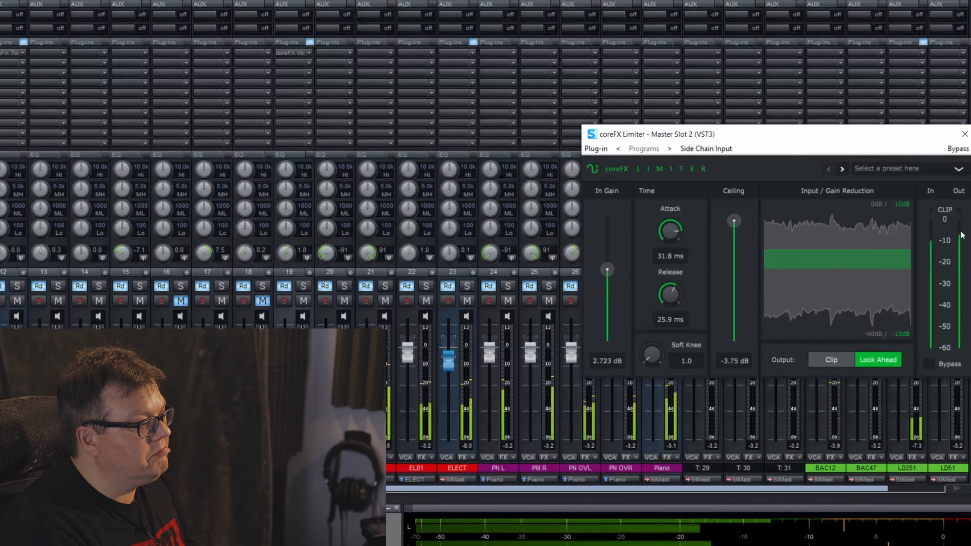
{"action": "left_click", "coordinate": [966, 138]}
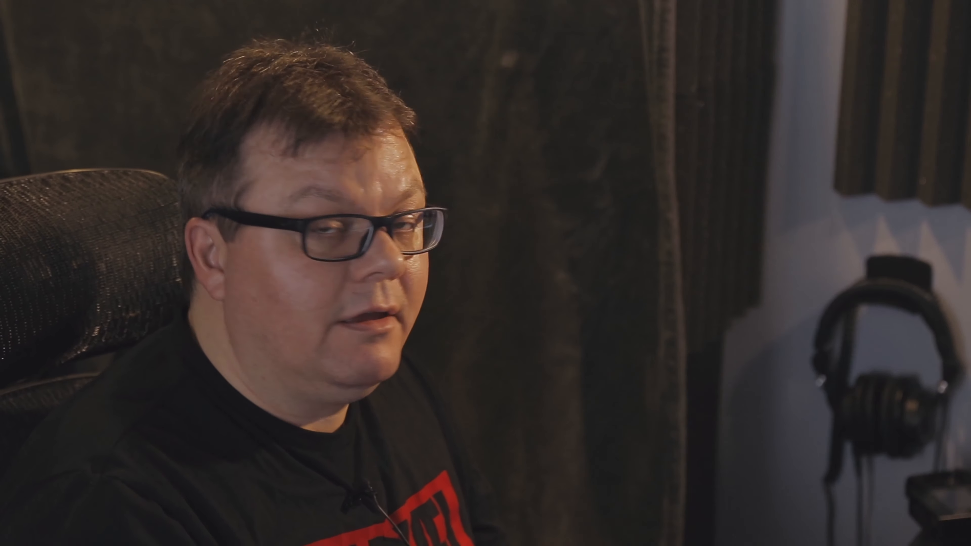